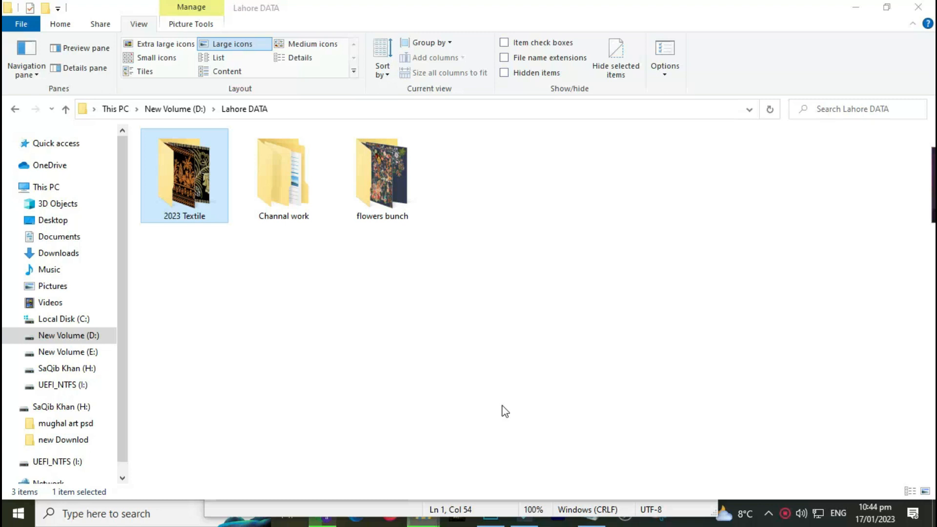
key(alt)
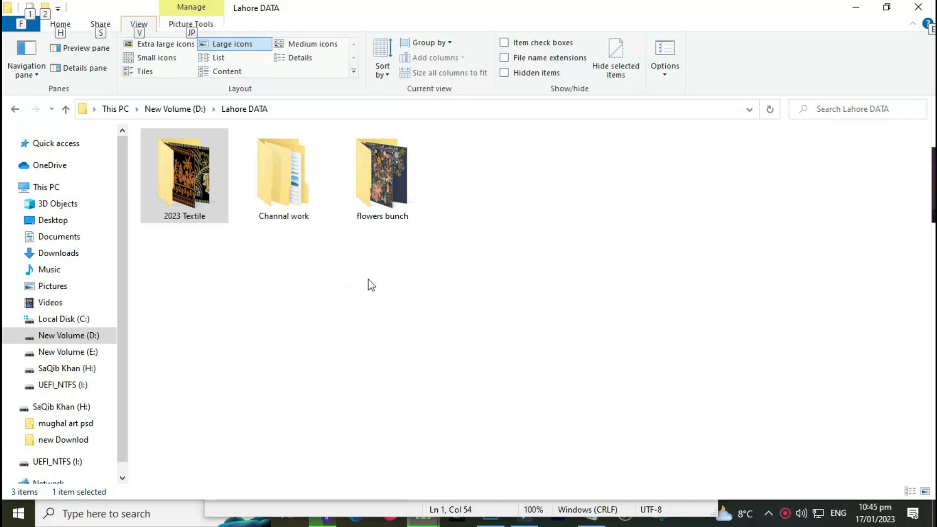
drag(407, 257, 204, 207)
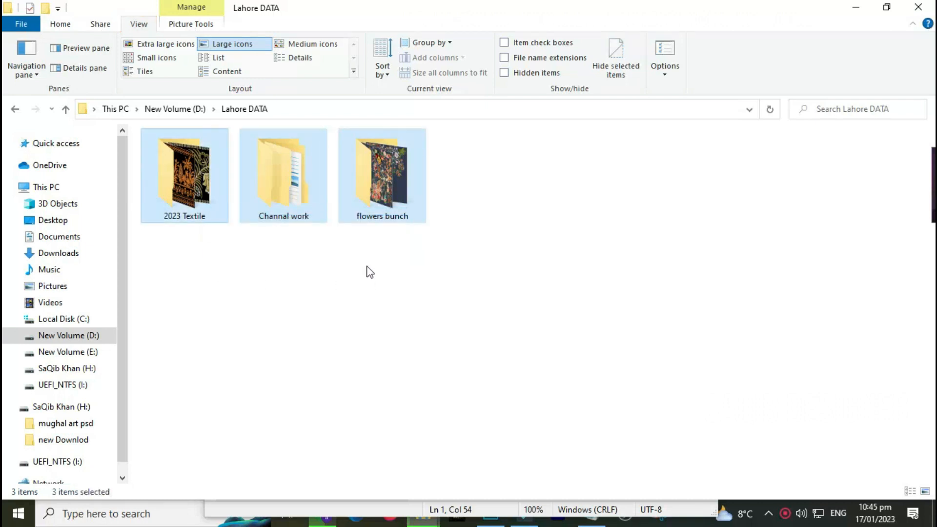
drag(375, 287, 227, 245)
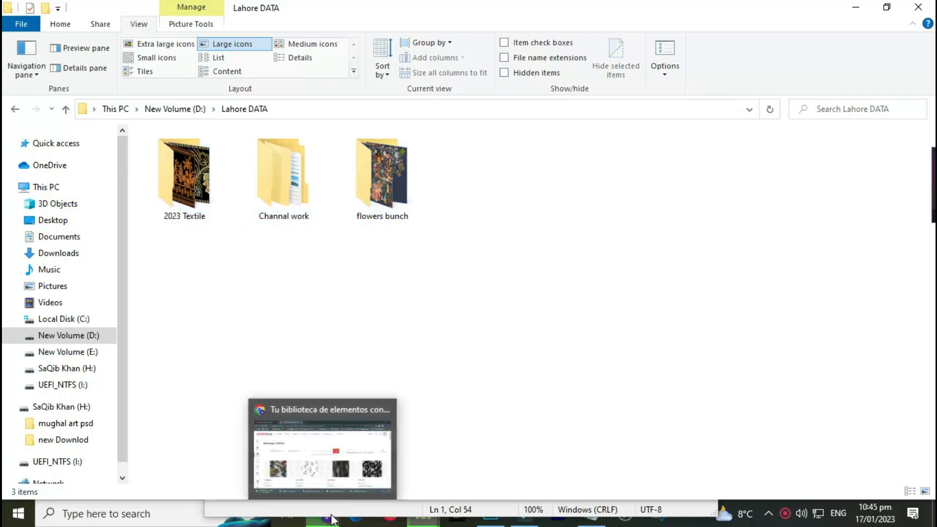
click(879, 9)
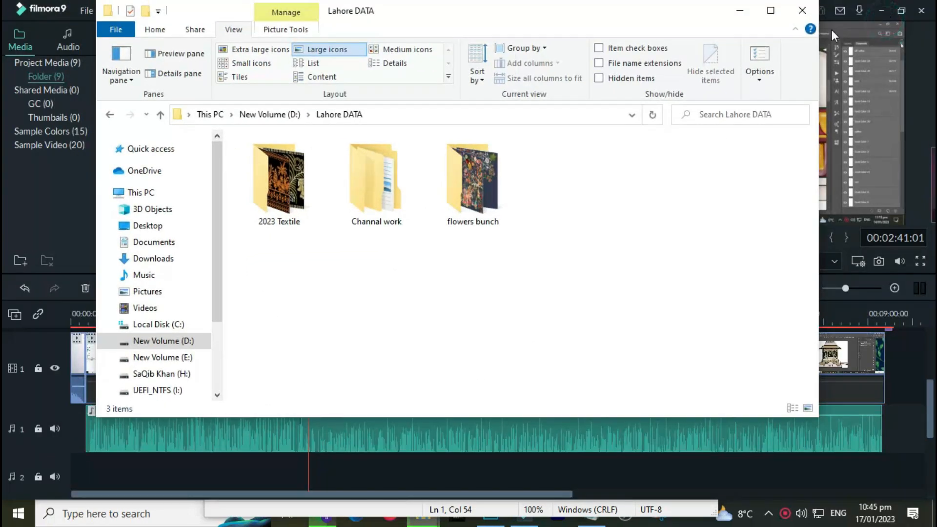
click(777, 14)
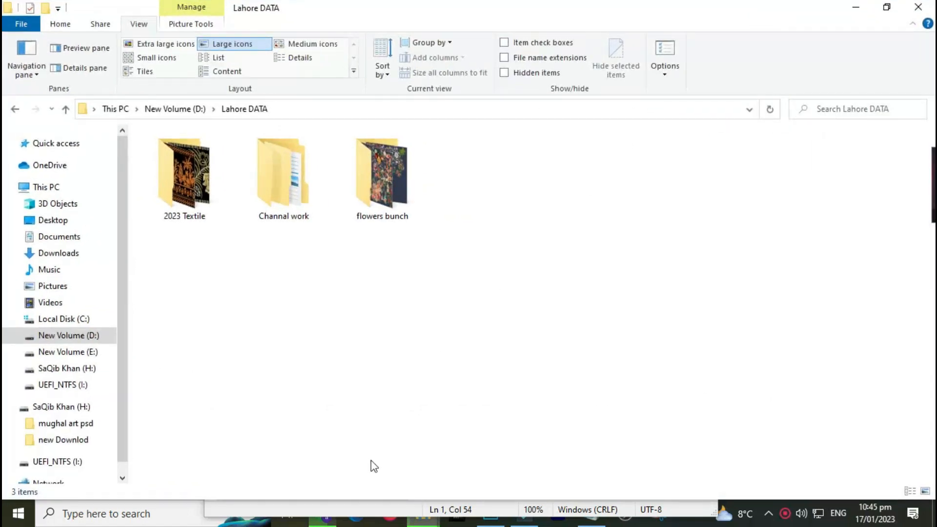
click(324, 518)
click(107, 7)
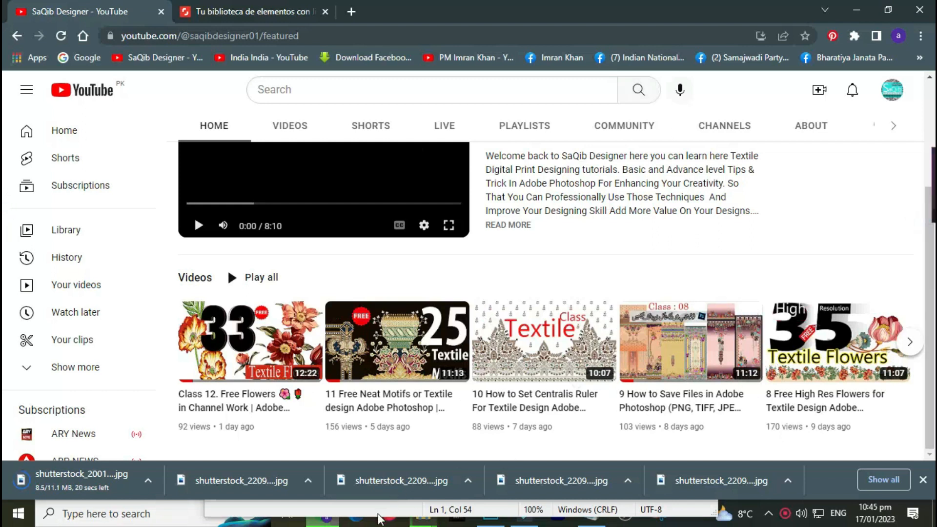
mouse_move(422, 513)
click(485, 436)
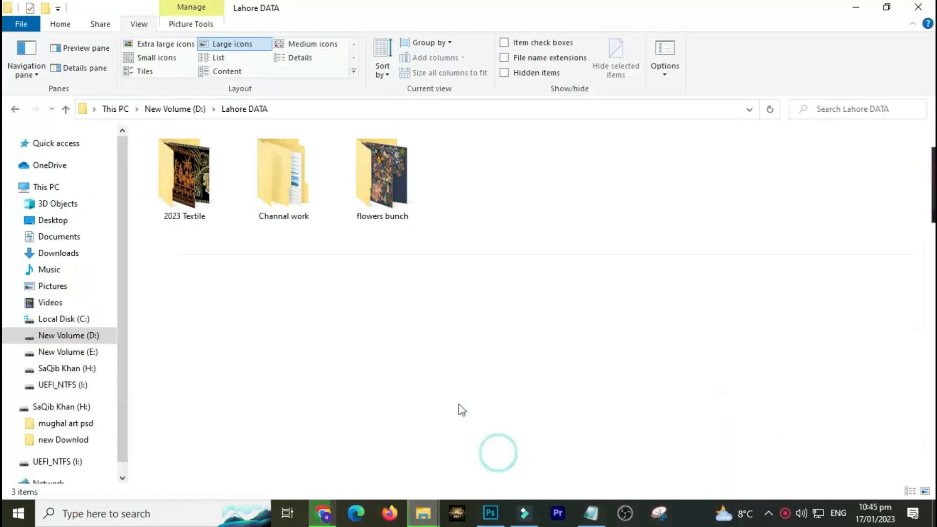
click(321, 303)
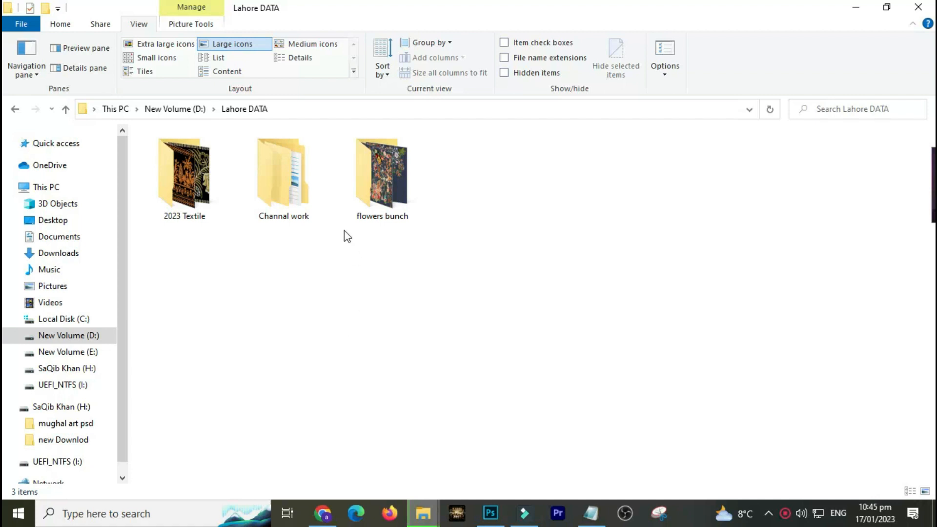
Look through the contents of the 2023 Textile and flowers bunch folders in Lahore DATA.
mouse_move(362, 202)
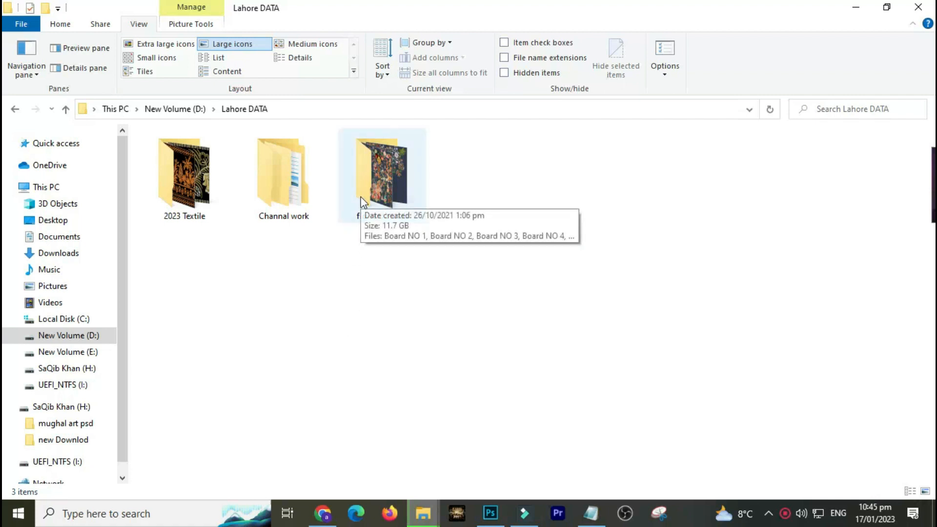
double_click(199, 200)
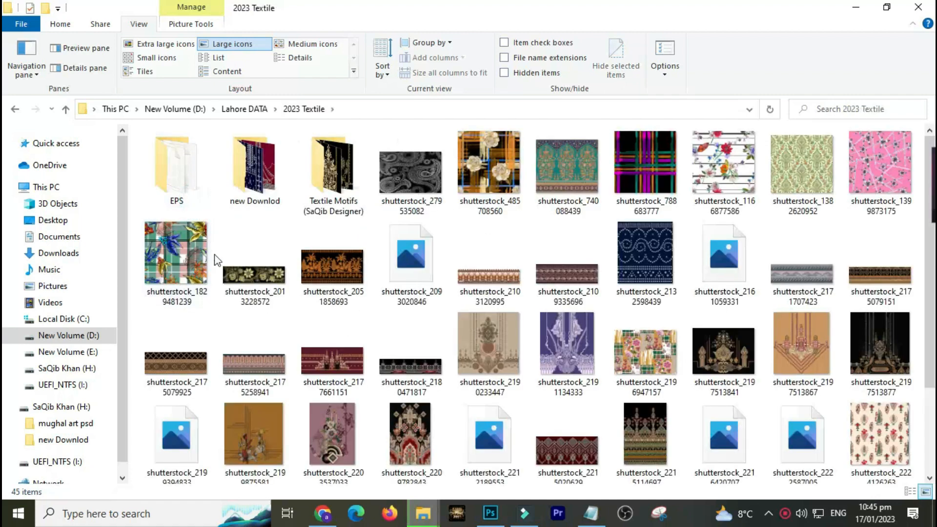
click(244, 110)
double_click(385, 190)
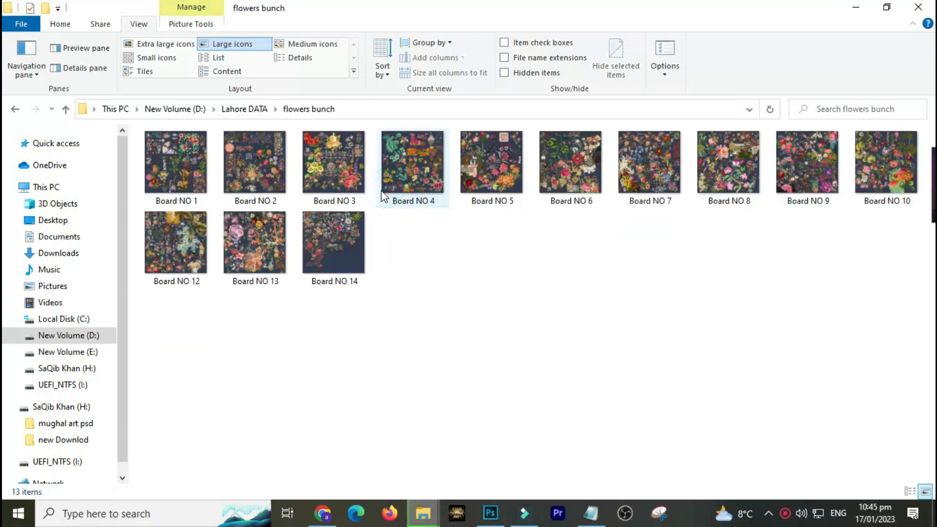
Look through the mughal art psd and flower channal folders inside the Channal work folder.
click(261, 108)
double_click(291, 167)
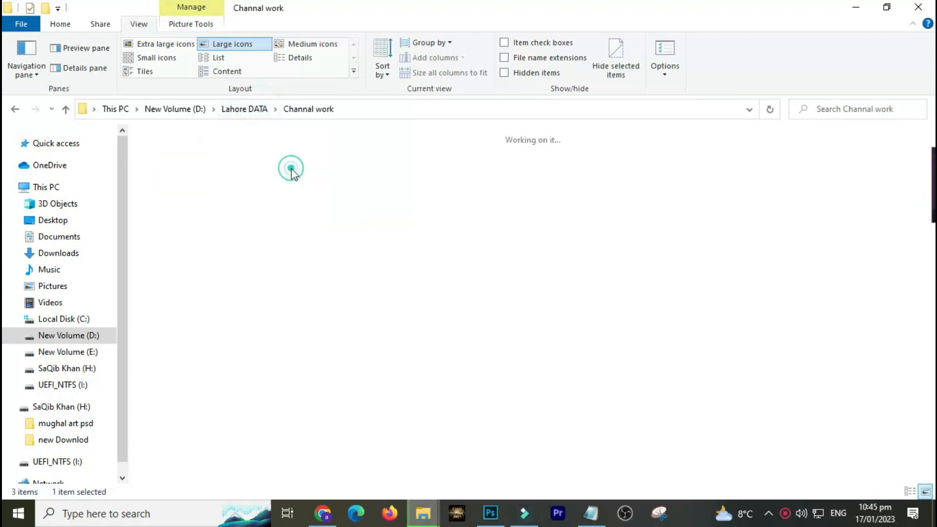
double_click(349, 187)
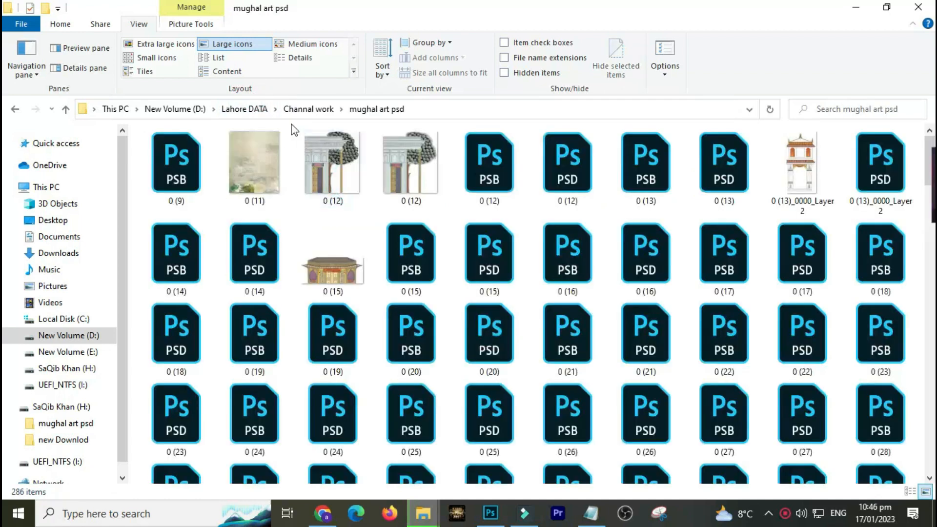
click(294, 113)
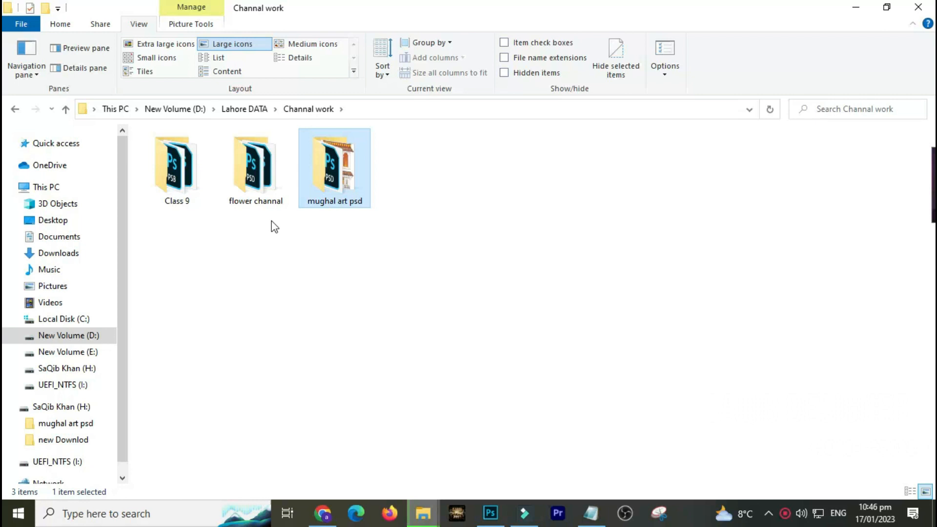
double_click(255, 176)
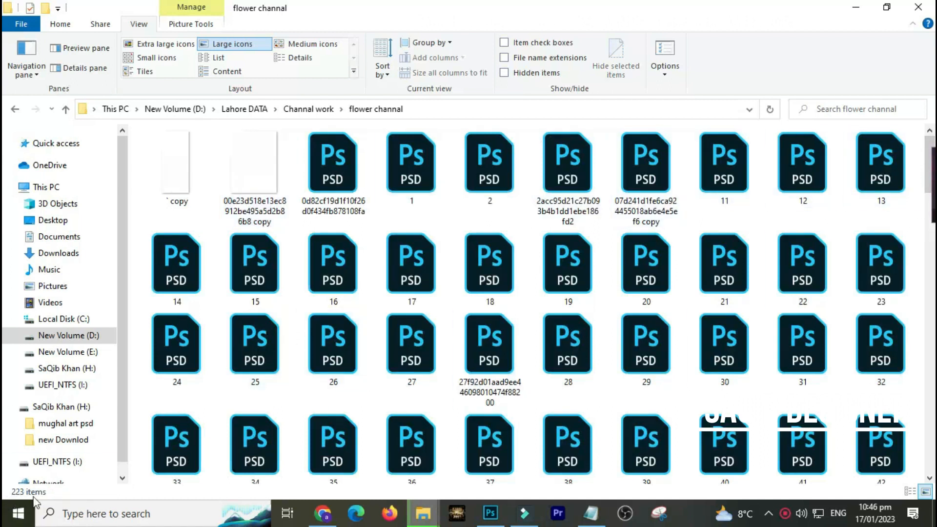
Switch to Chrome and look through the uploaded videos of the SaQib Designer YouTube channel.
click(323, 516)
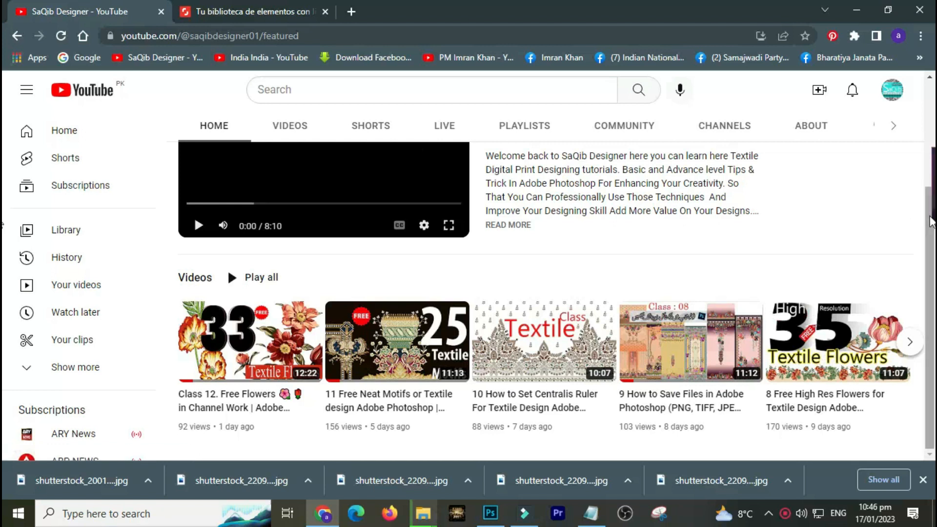
click(288, 126)
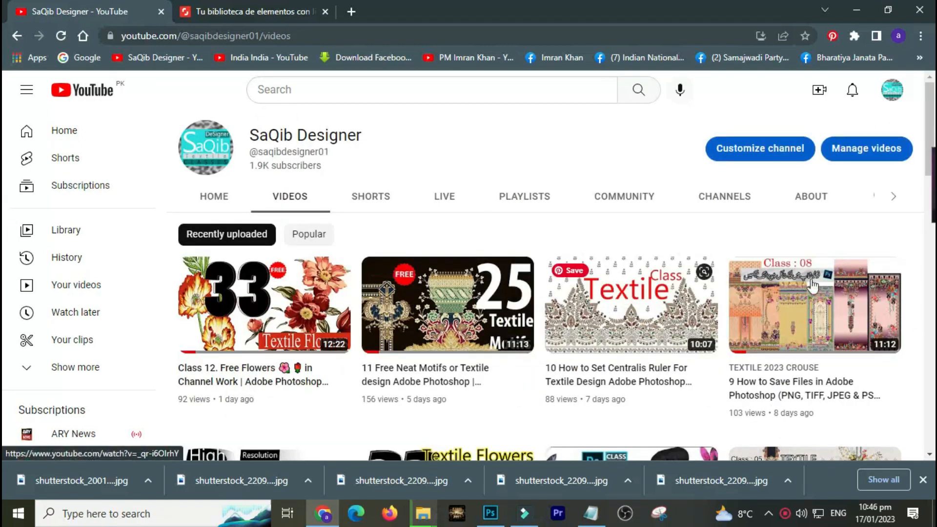
scroll(293, 314, down, 4)
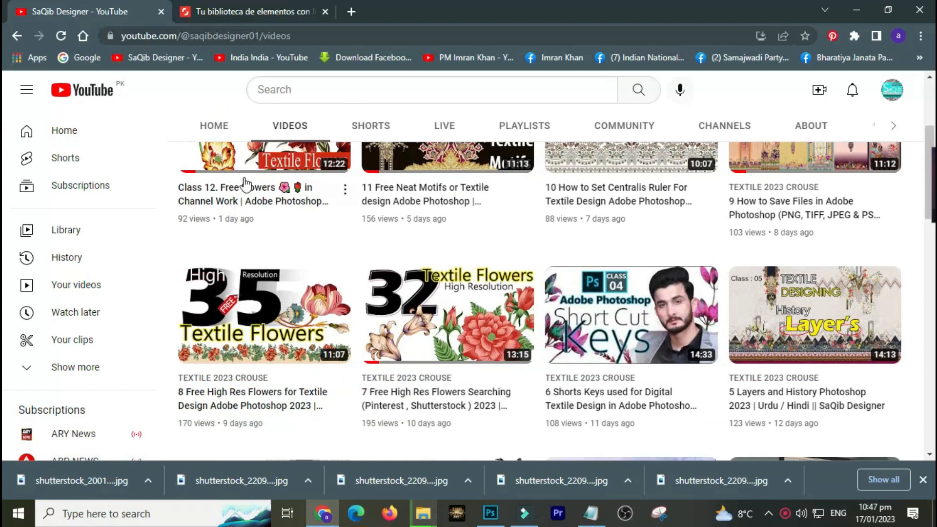
drag(927, 212, 929, 177)
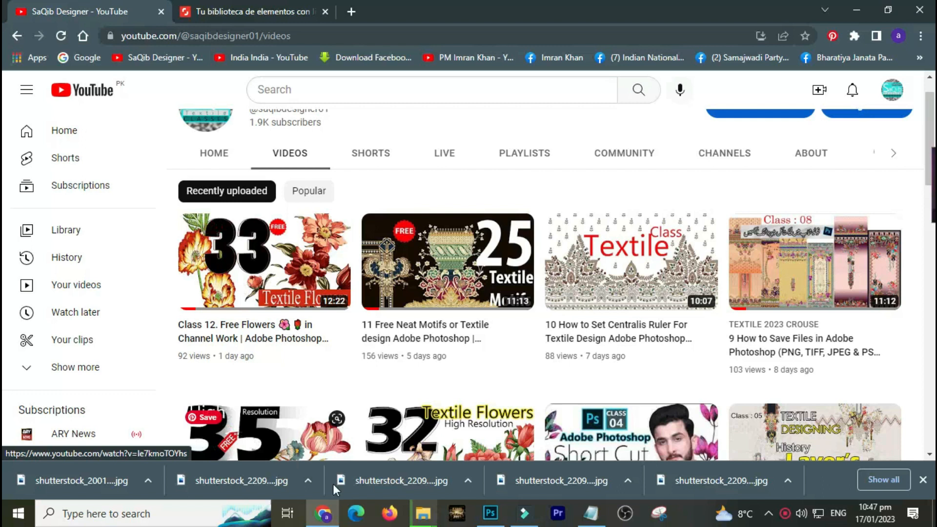
Switch back to File Explorer and view the contents of the Class 9 folder in Channal work.
mouse_move(425, 518)
click(499, 455)
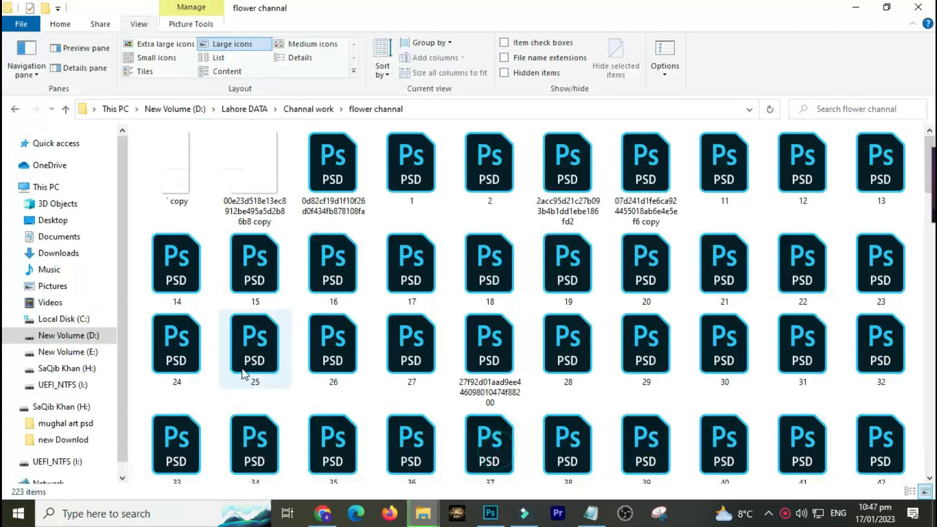
click(312, 108)
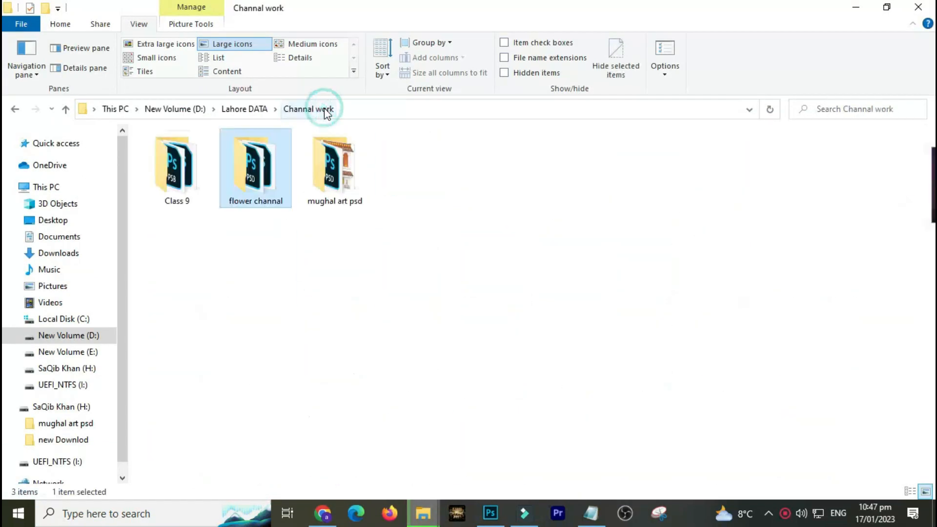
double_click(188, 190)
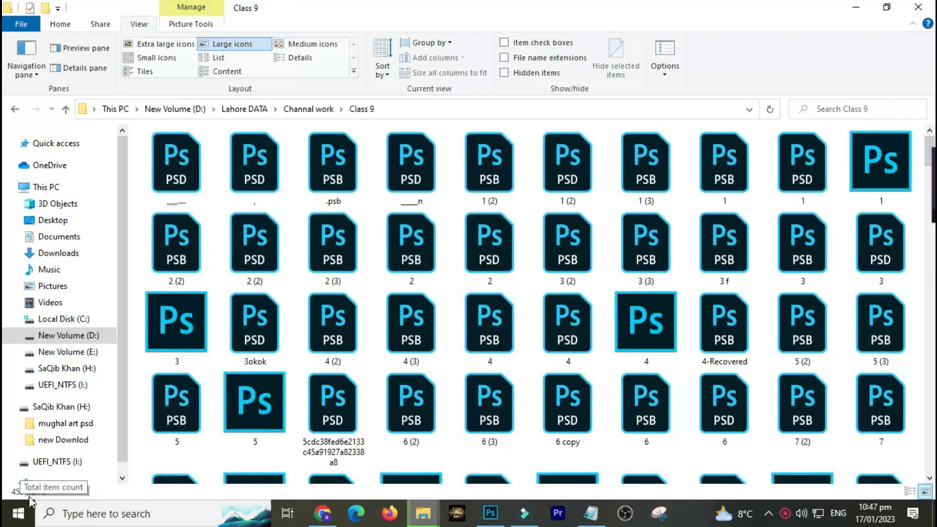
Open the mughal art psd folder in Channal work and look through its files.
click(298, 107)
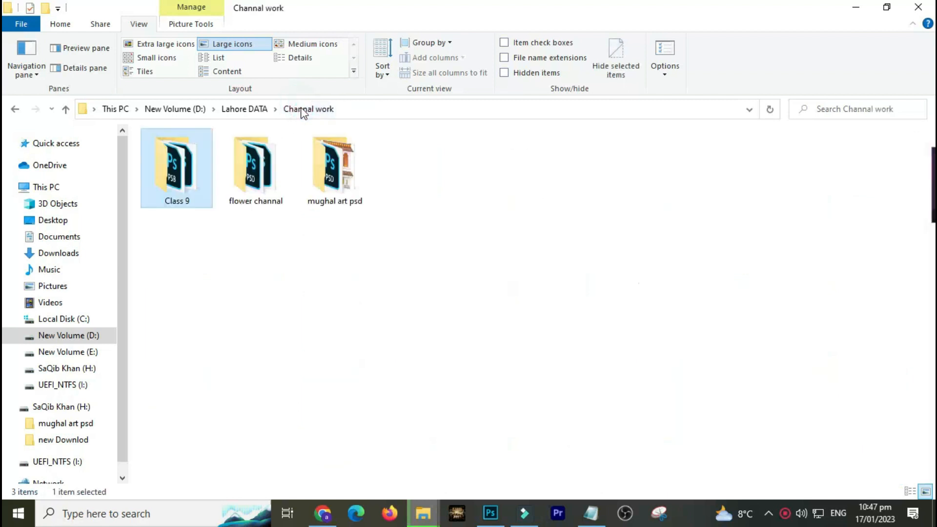
double_click(325, 170)
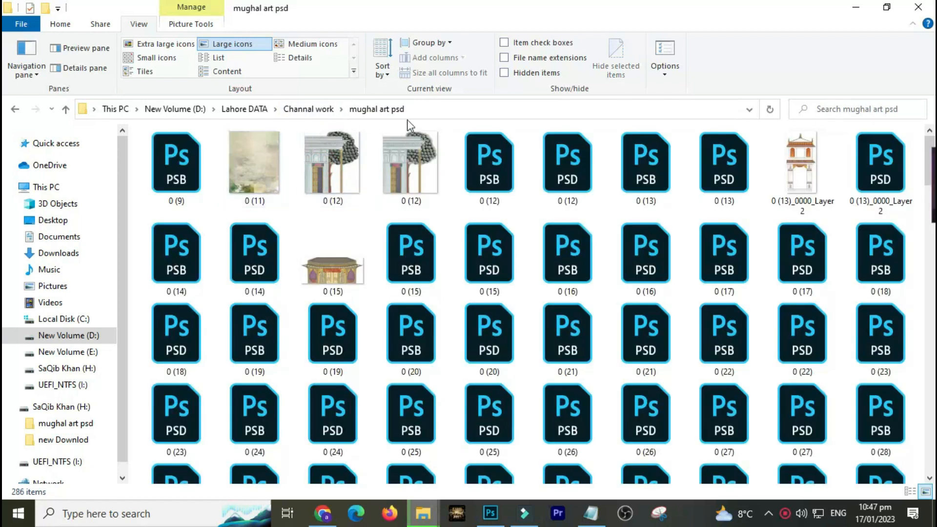
click(930, 200)
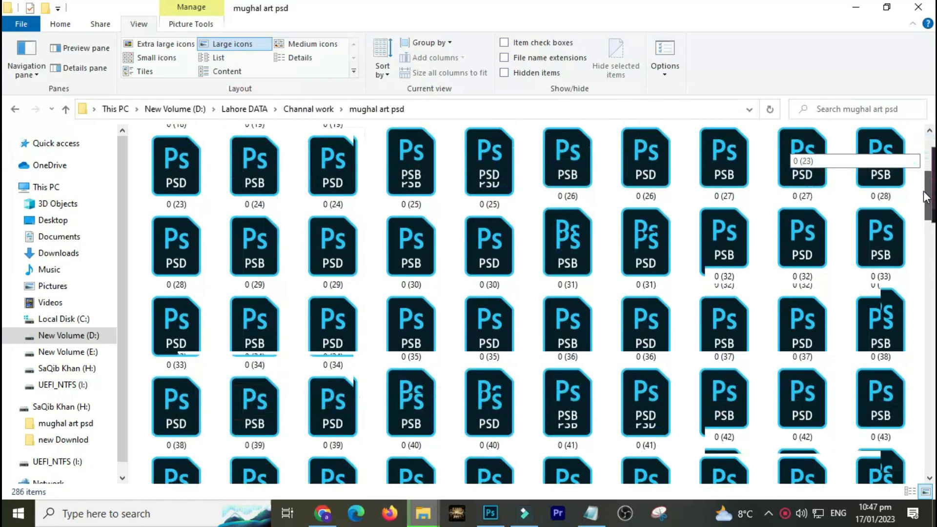
drag(926, 198, 906, 312)
Return to the Lahore DATA folder and view the contents of 2023 Textile.
click(243, 109)
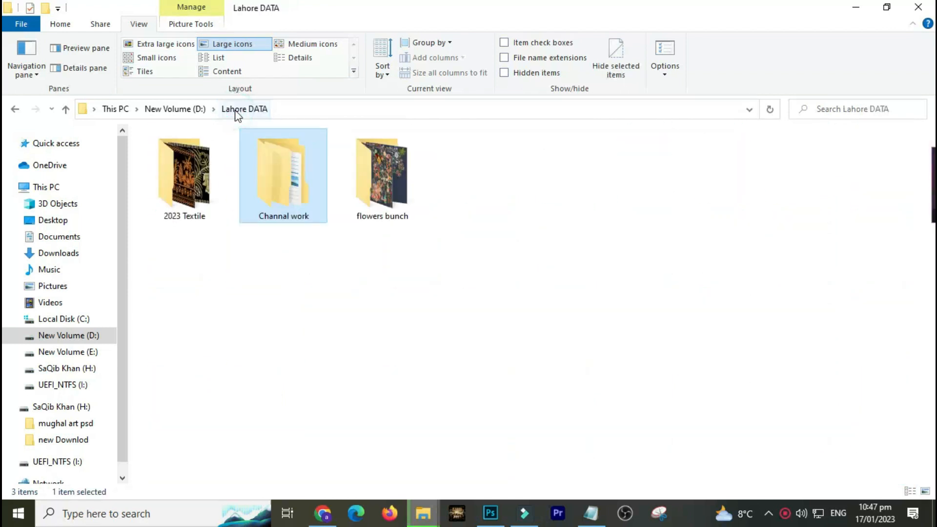
click(388, 207)
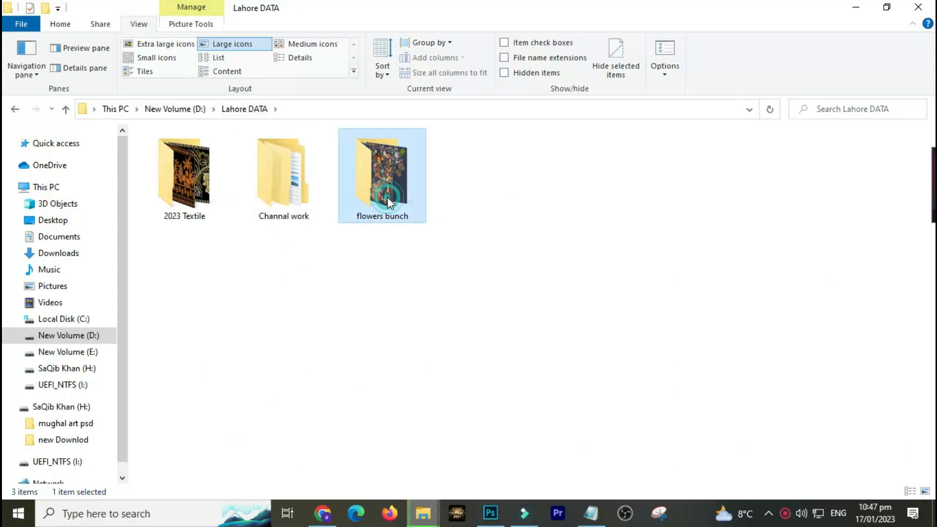
mouse_move(376, 199)
mouse_down()
mouse_move(356, 189)
mouse_move(367, 186)
mouse_up()
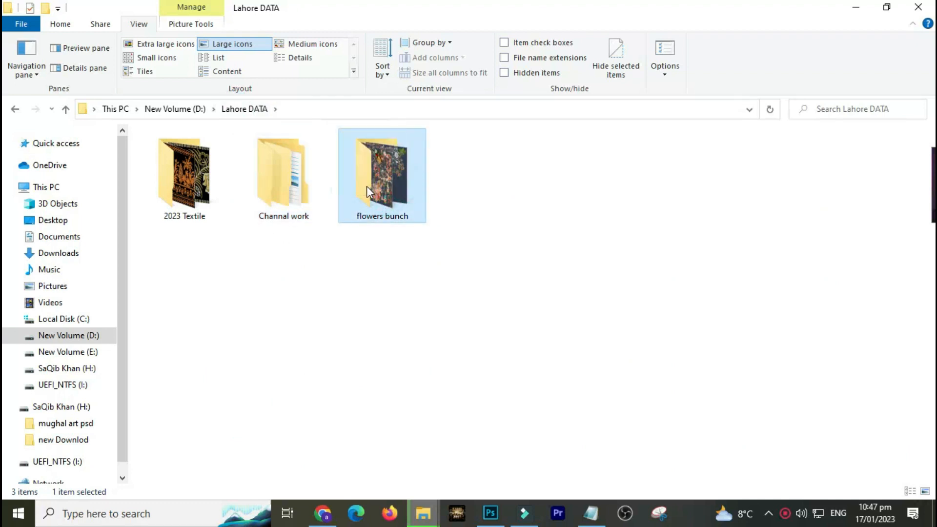
double_click(180, 195)
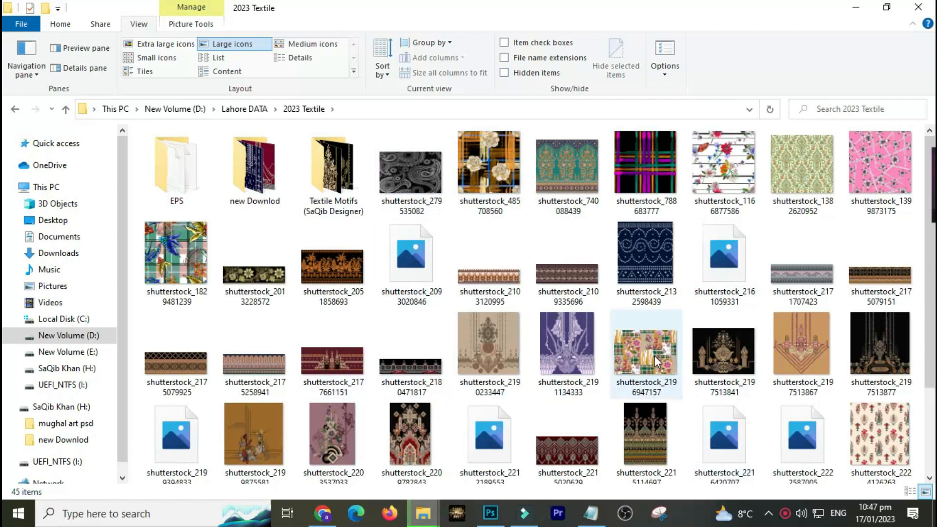
Go back to Lahore DATA, open the mughal art psd folder in Channal work and look through its files.
click(244, 115)
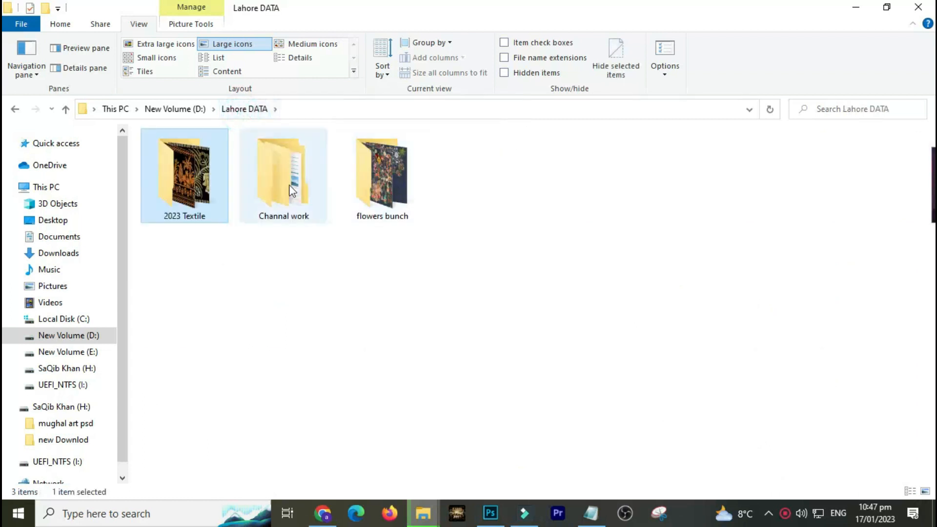
double_click(288, 184)
double_click(343, 177)
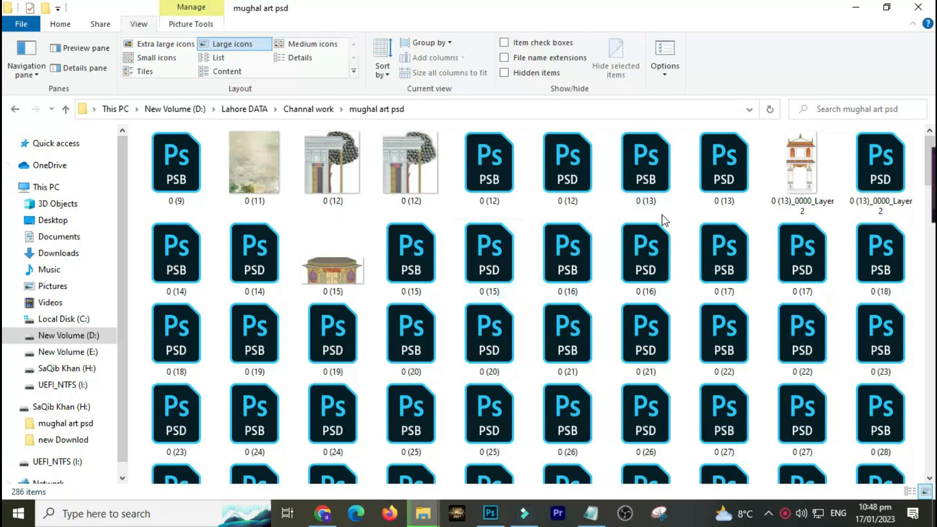
drag(928, 152, 926, 240)
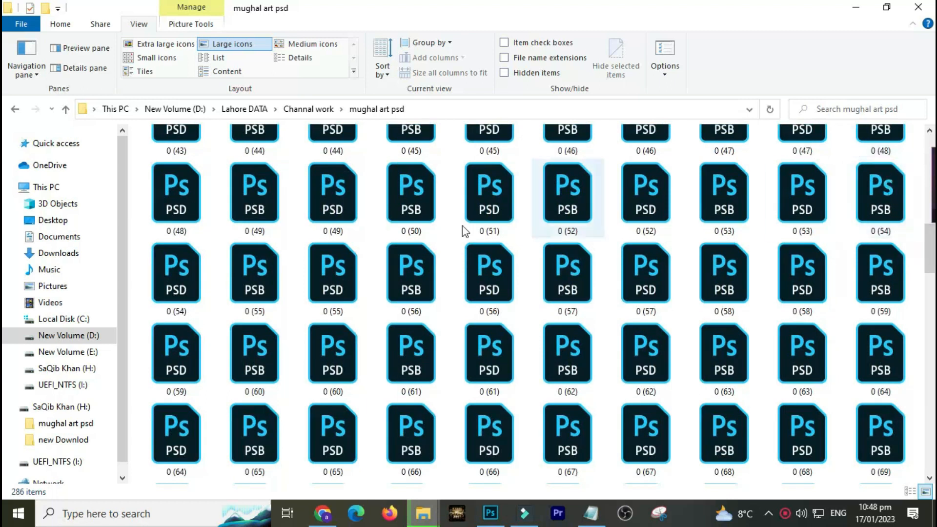
Select the ten files from the 0 (59) PSD through the 0 (64) PSB and open them in Photoshop.
click(175, 344)
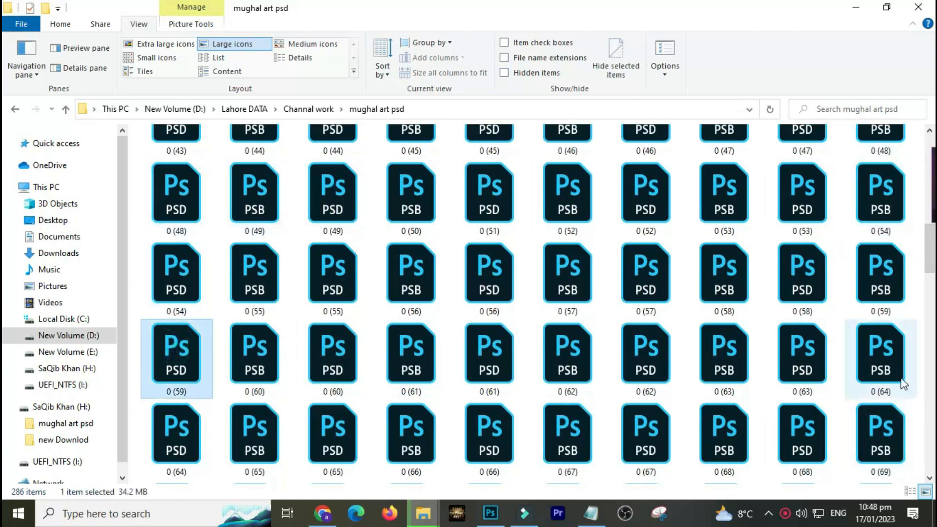
click(893, 363)
click(166, 368)
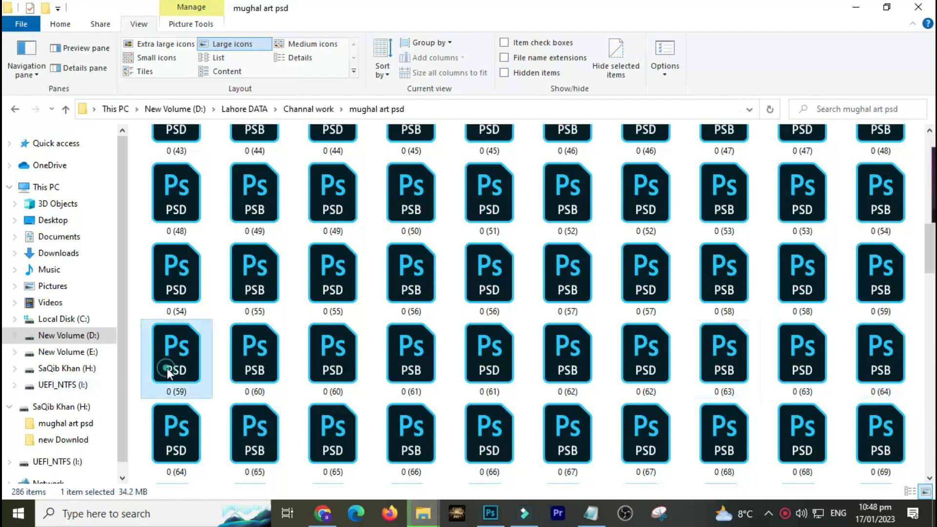
shift+click(869, 358)
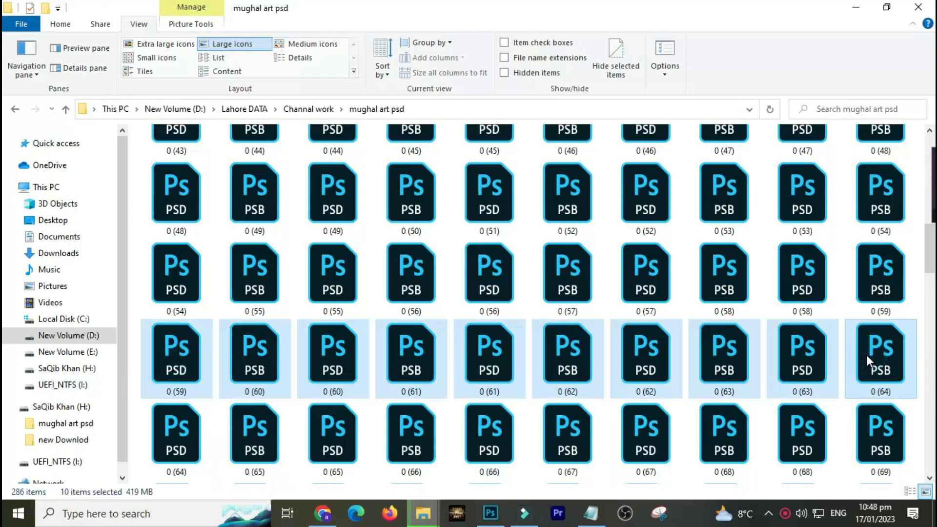
double_click(861, 358)
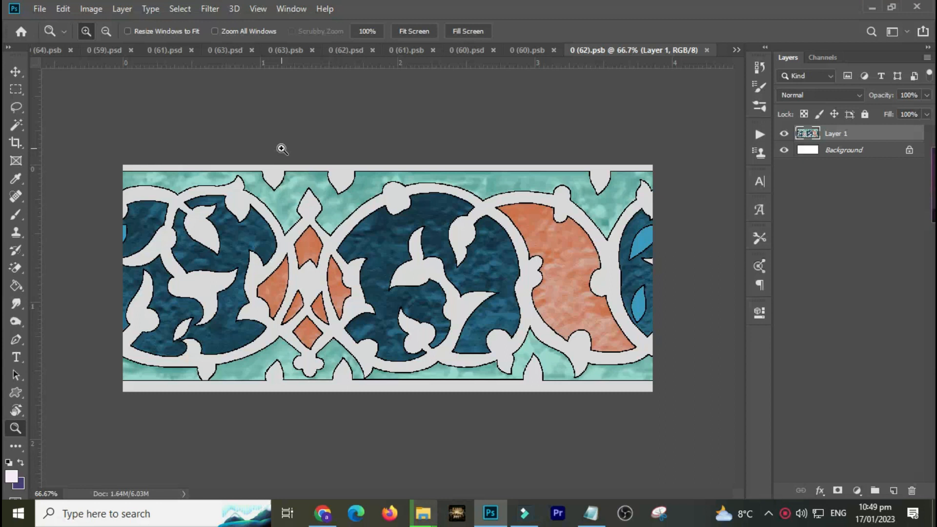
Show the channels of 0 (62).psb and check the available channel commands, including Merge Spot Channel.
click(819, 57)
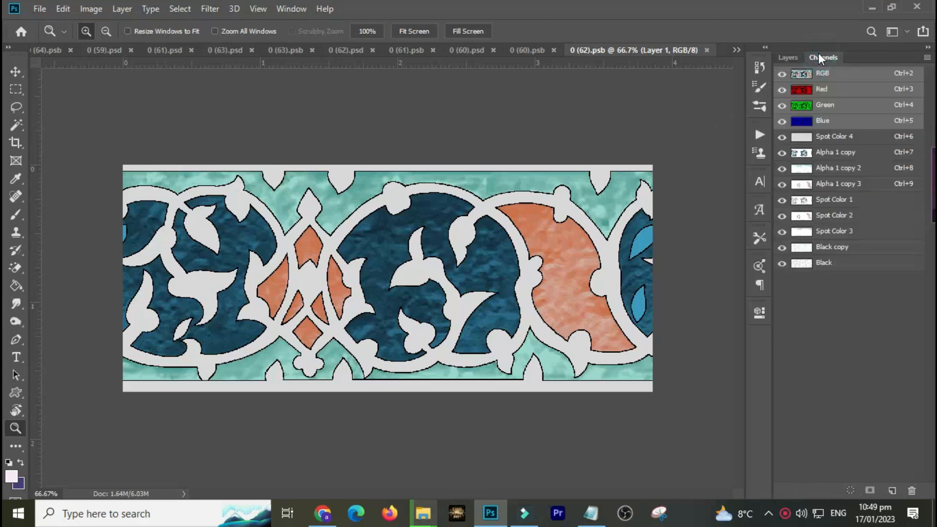
click(926, 59)
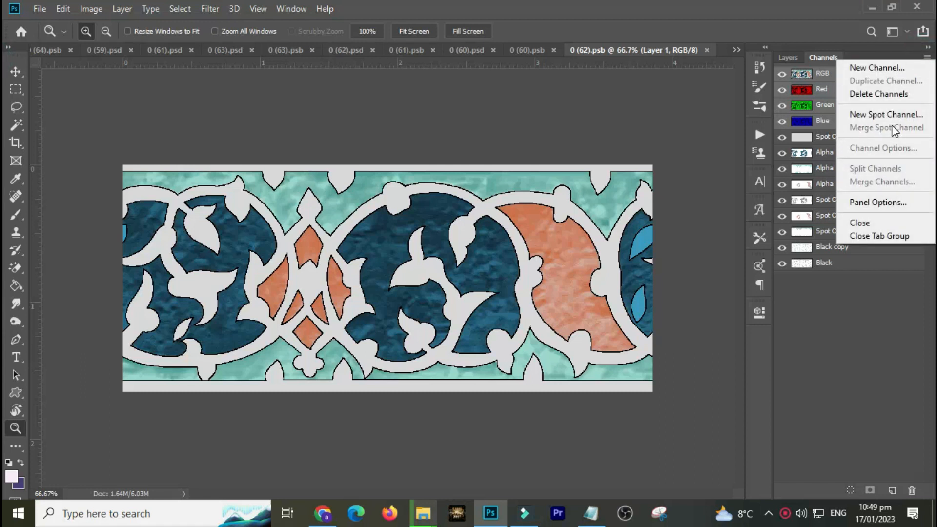
click(874, 291)
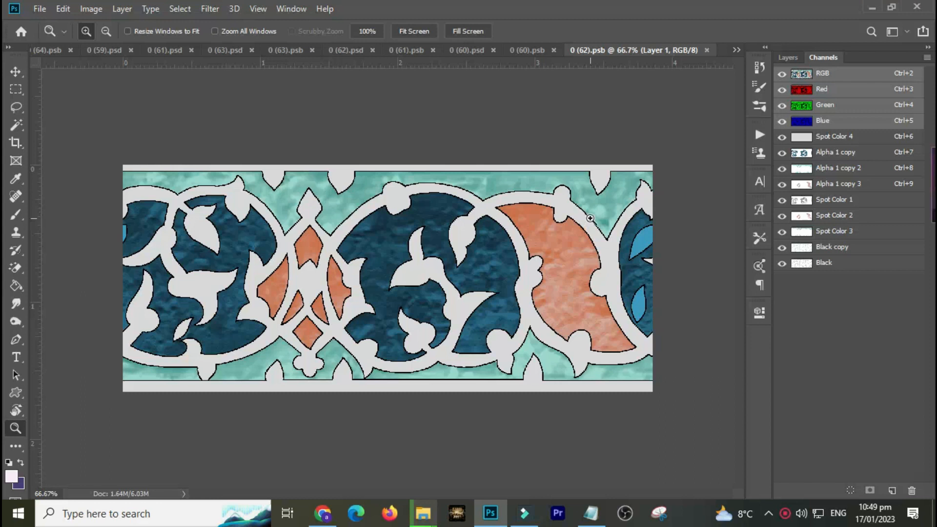
key(q)
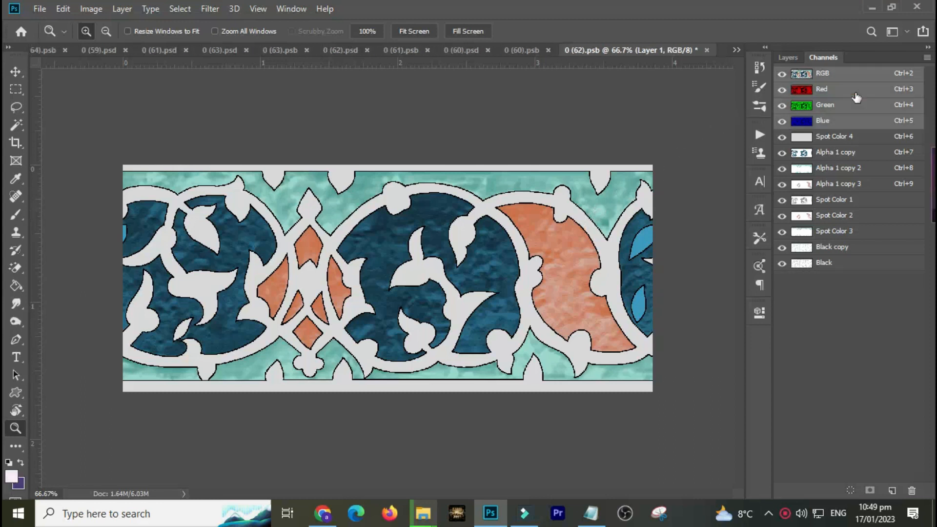
key(q)
Convert 0 (62).psb to Grayscale mode.
click(90, 10)
mouse_move(107, 24)
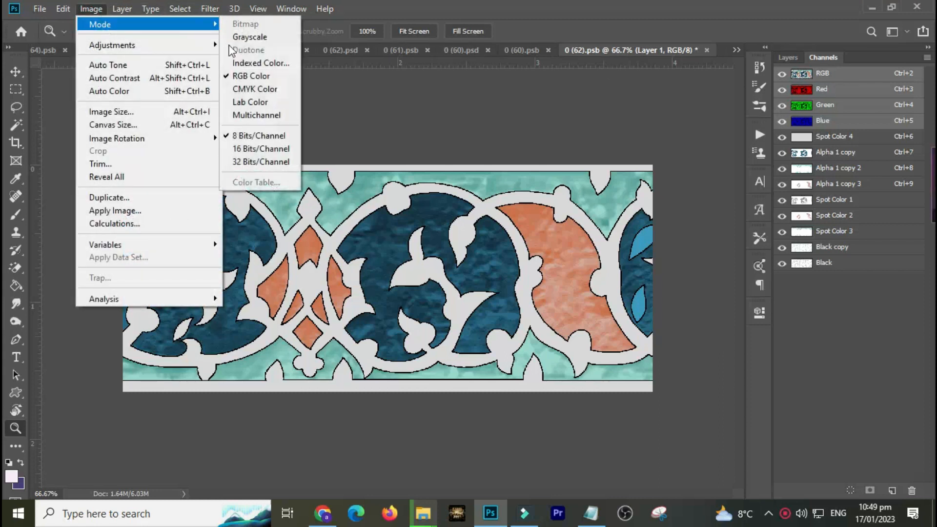
click(247, 38)
click(409, 199)
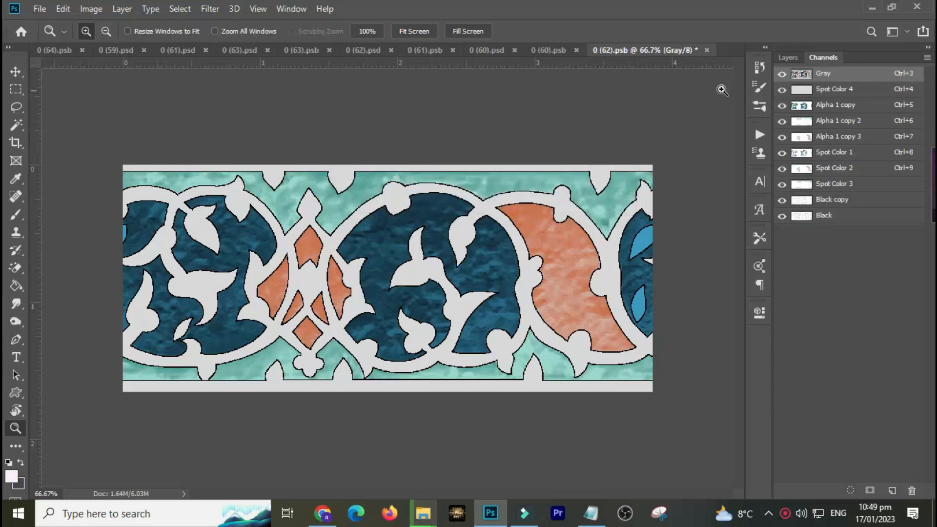
Check the channel commands with all channels selected, then view the Gray channel alone and show all spot and alpha channels again.
click(930, 58)
click(930, 59)
key(q)
key(q)
click(929, 59)
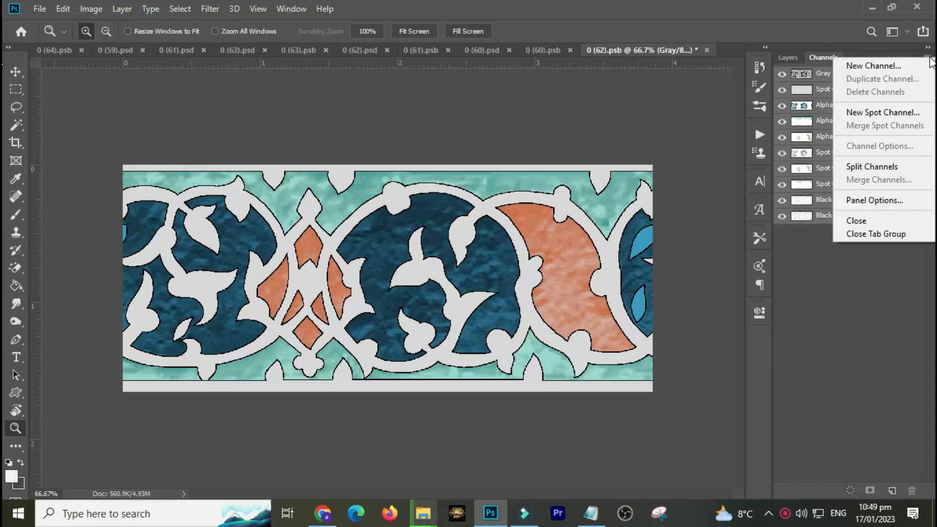
click(929, 59)
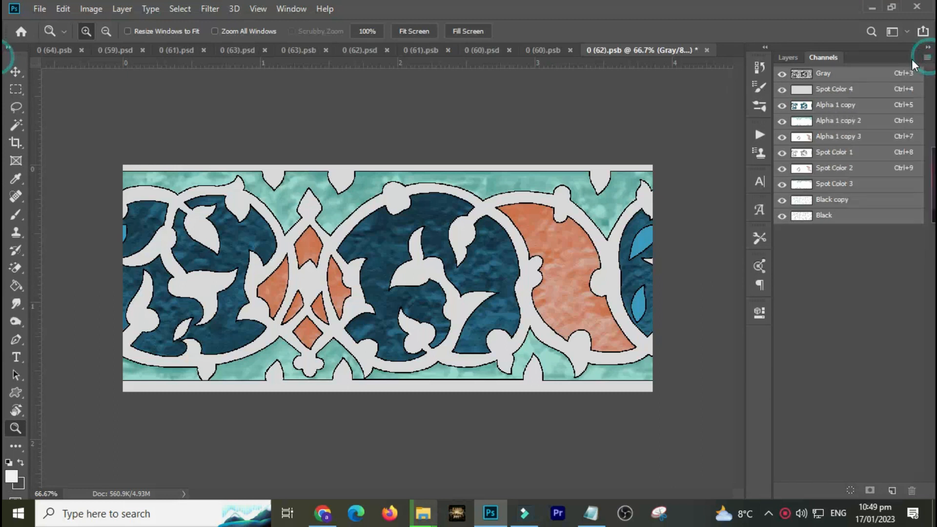
click(852, 74)
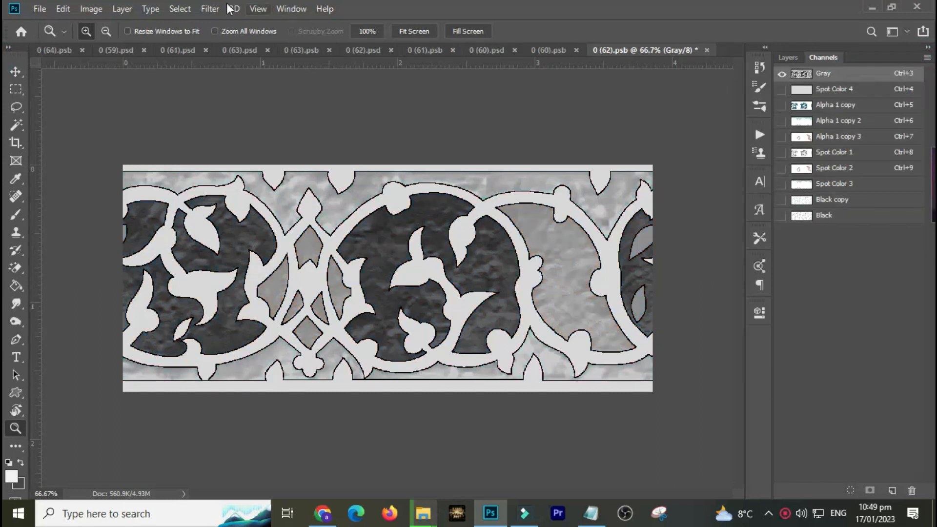
drag(782, 89, 781, 217)
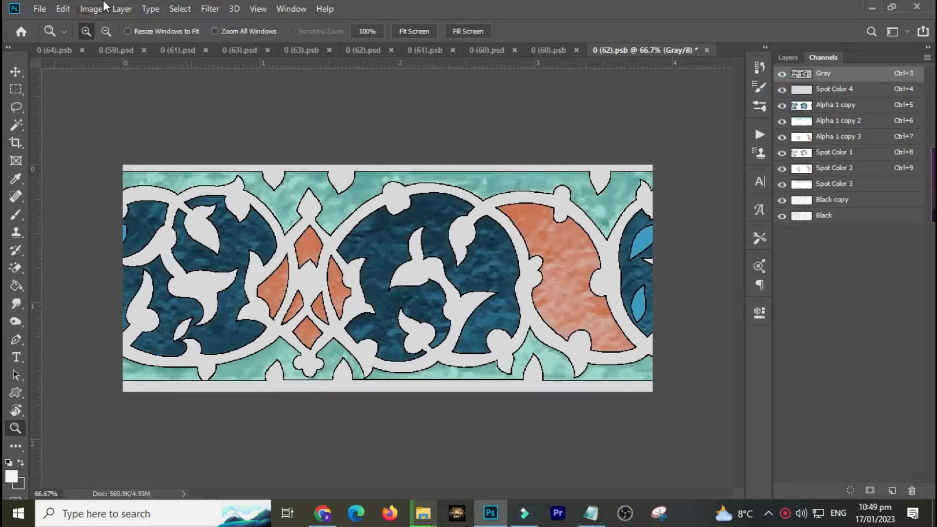
Convert 0 (62).psb to RGB Color mode and merge its spot channels into the image.
click(92, 9)
mouse_move(103, 28)
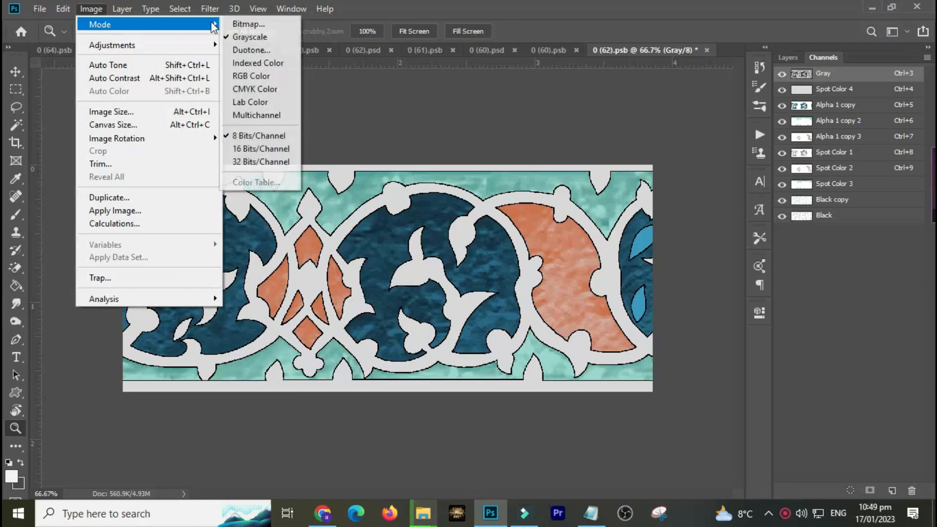
click(267, 84)
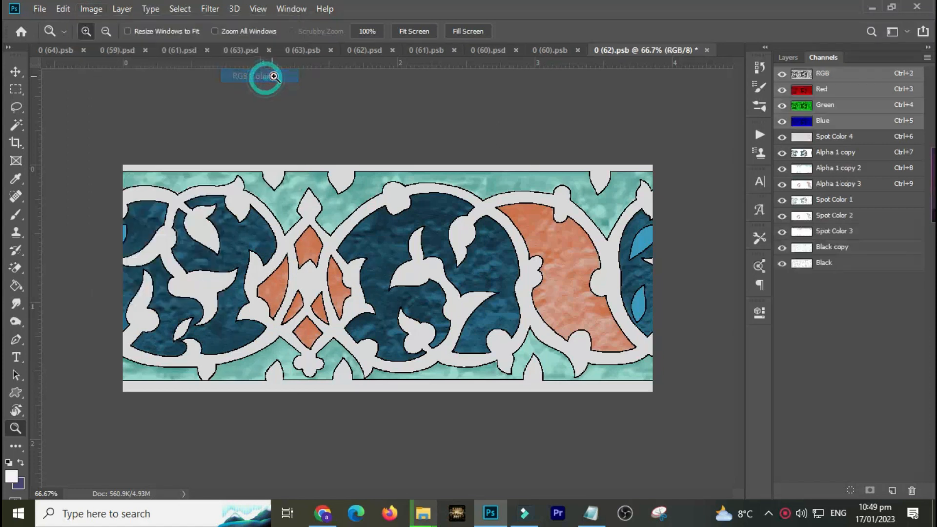
click(927, 57)
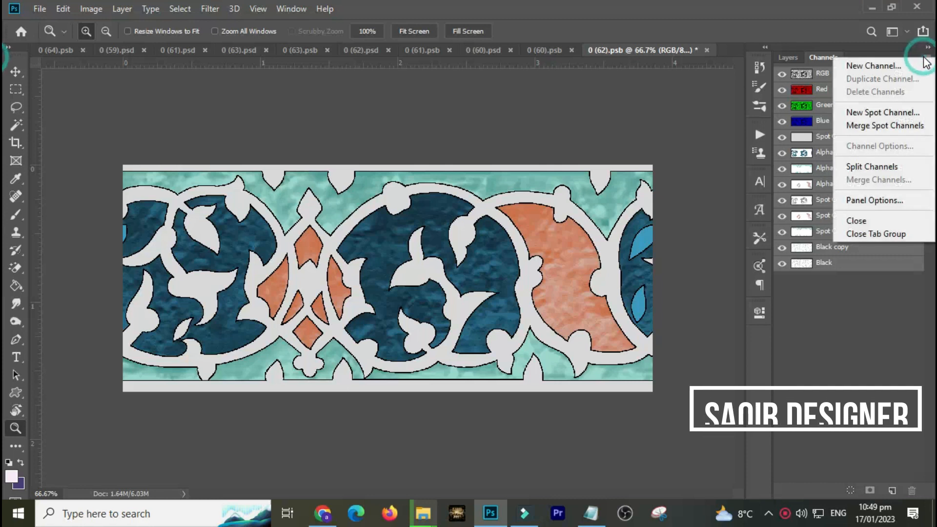
click(881, 126)
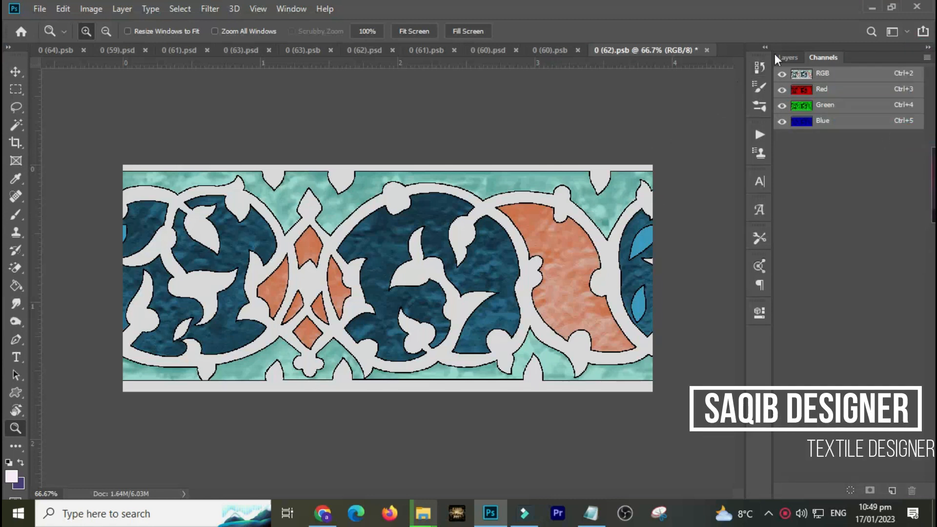
Duplicate the merged Background layer and shift the copy sideways over the original border pattern.
click(786, 55)
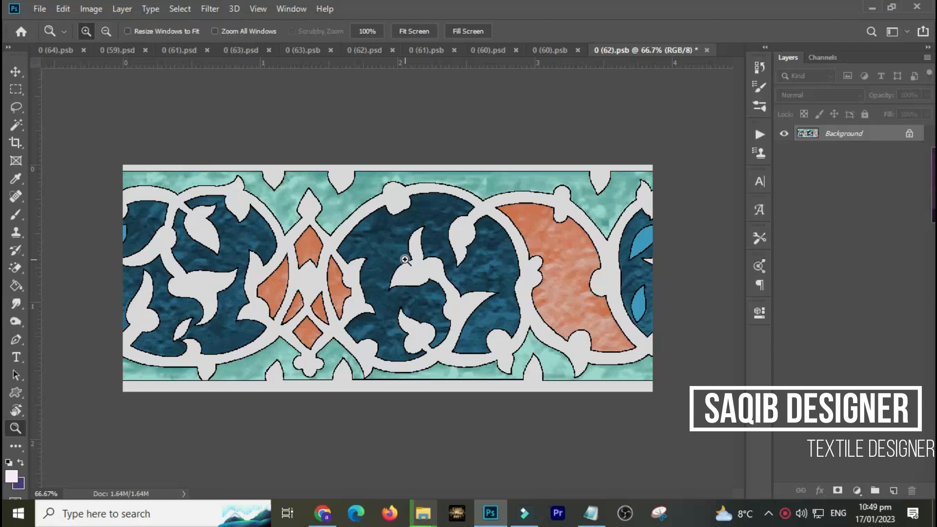
click(19, 71)
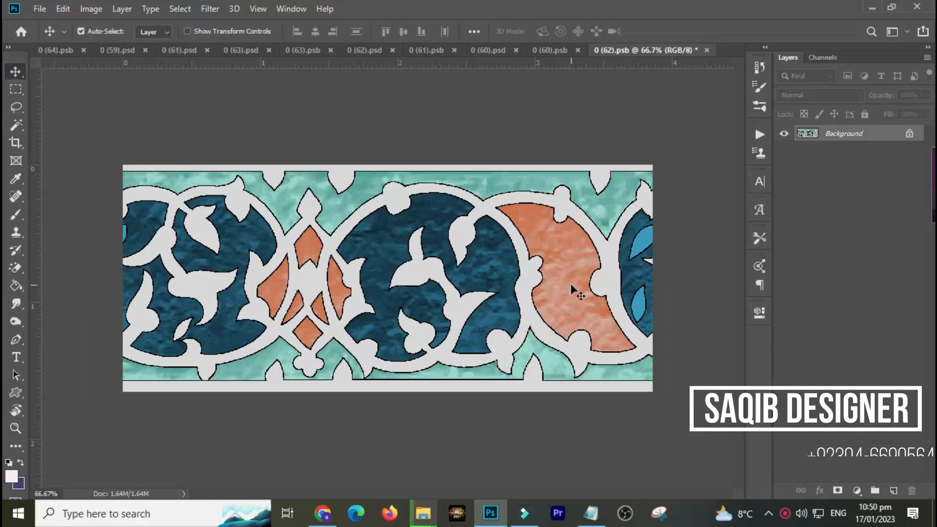
key(ctrl+j)
drag(570, 291, 490, 302)
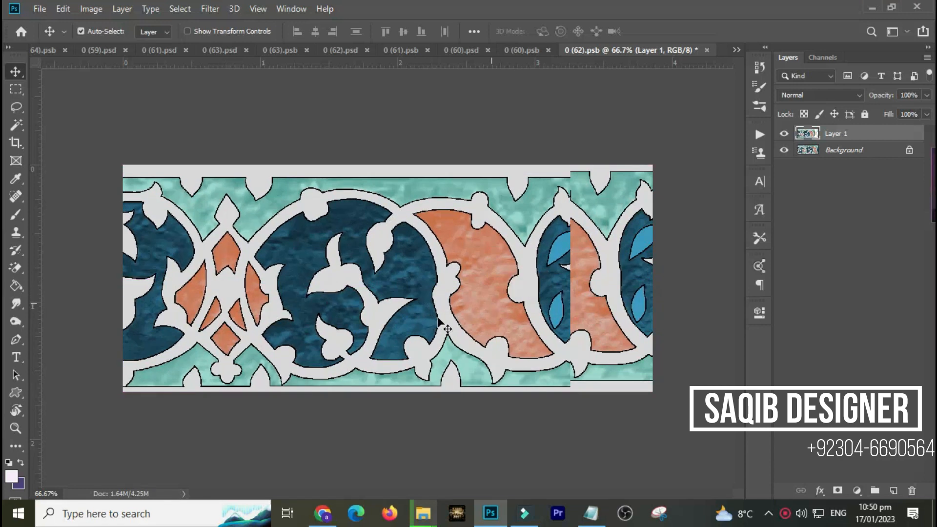
Fill the light grey vine shapes on the duplicated layer with the purple swatch colour using the Paint Bucket.
key(g)
key(x)
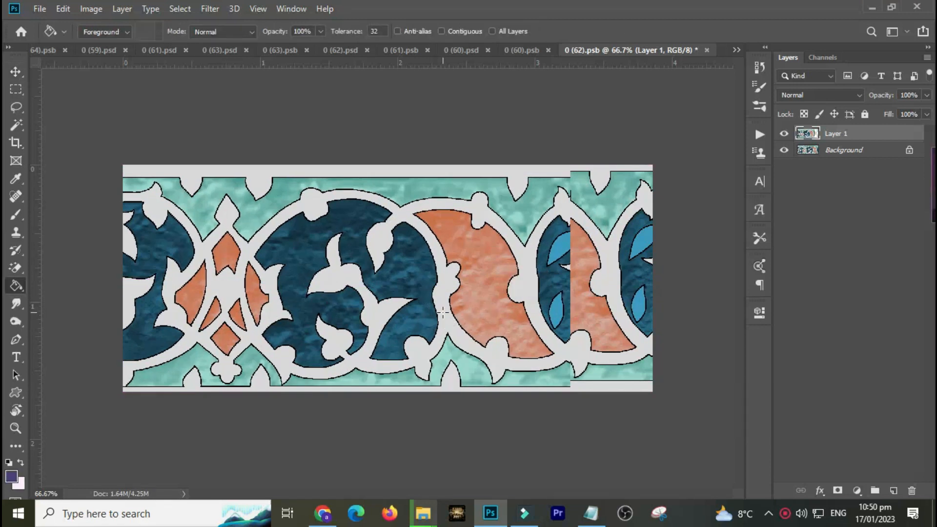
click(445, 324)
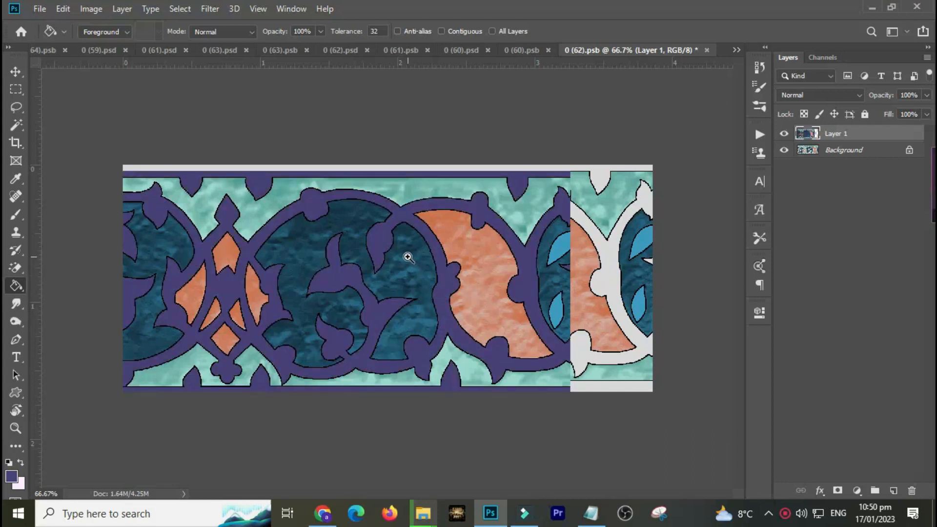
Examine the edges of the purple-filled shapes up close and close 0 (62).psb without saving changes.
drag(442, 293, 464, 301)
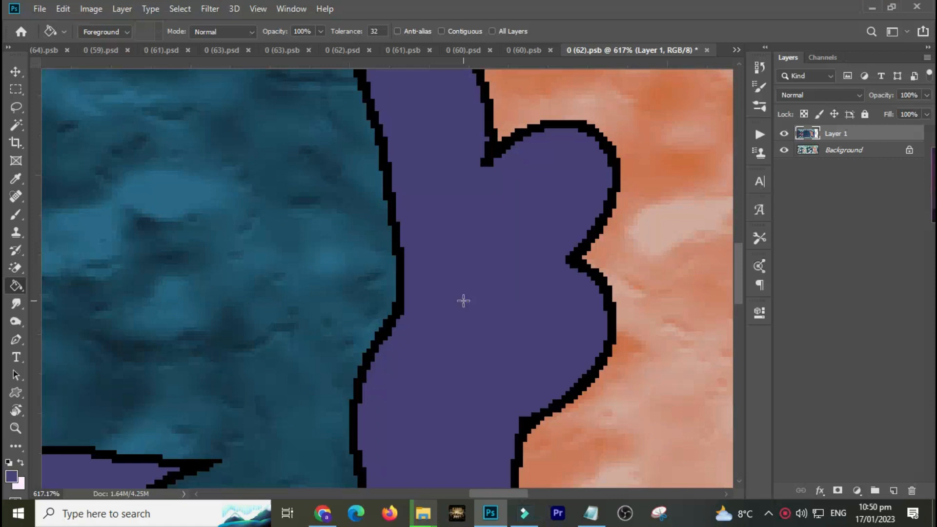
key(ctrl+0)
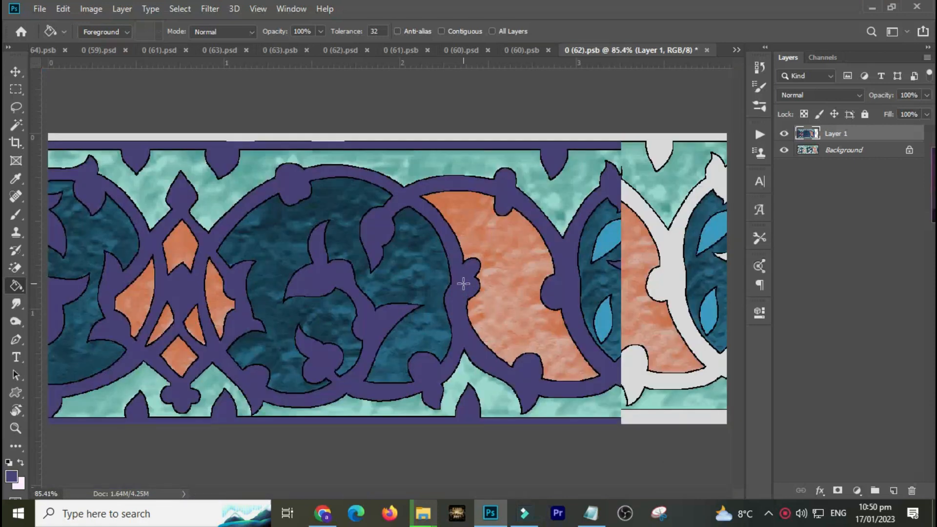
key(ctrl+w)
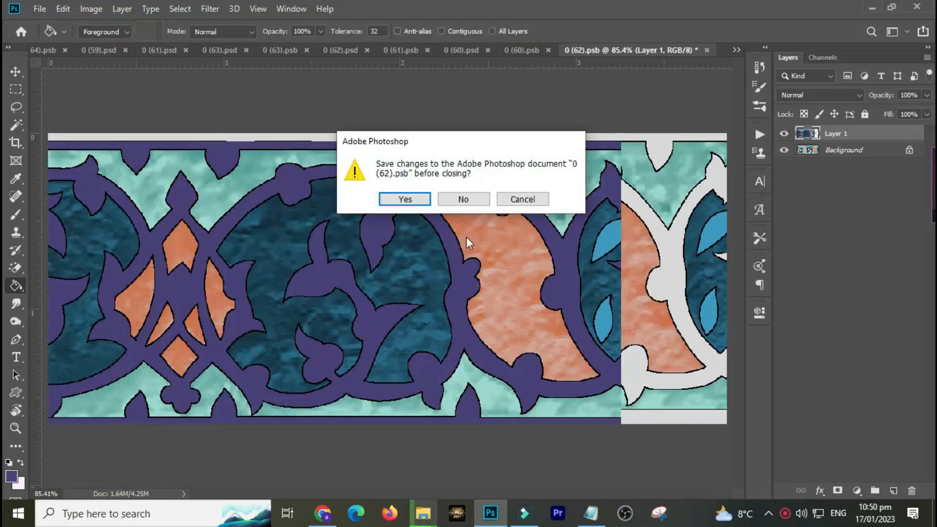
click(472, 200)
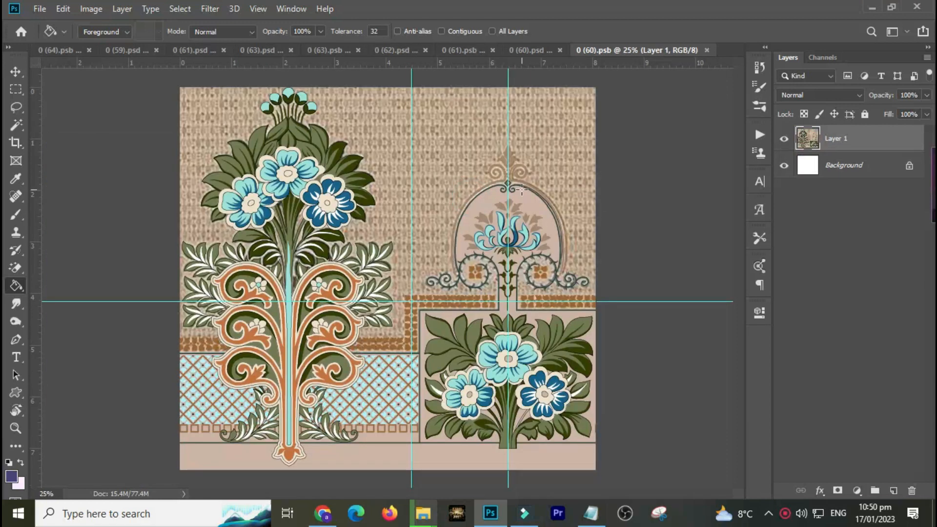
In 0 (60).psb, hide and show Layer 1, then move it sideways to compare the reference picture with the drawn flowers.
click(782, 140)
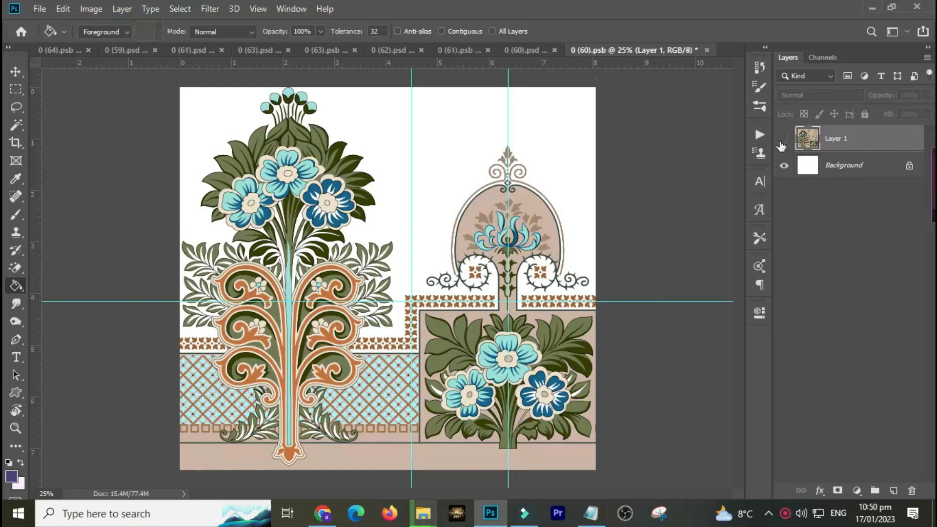
click(783, 140)
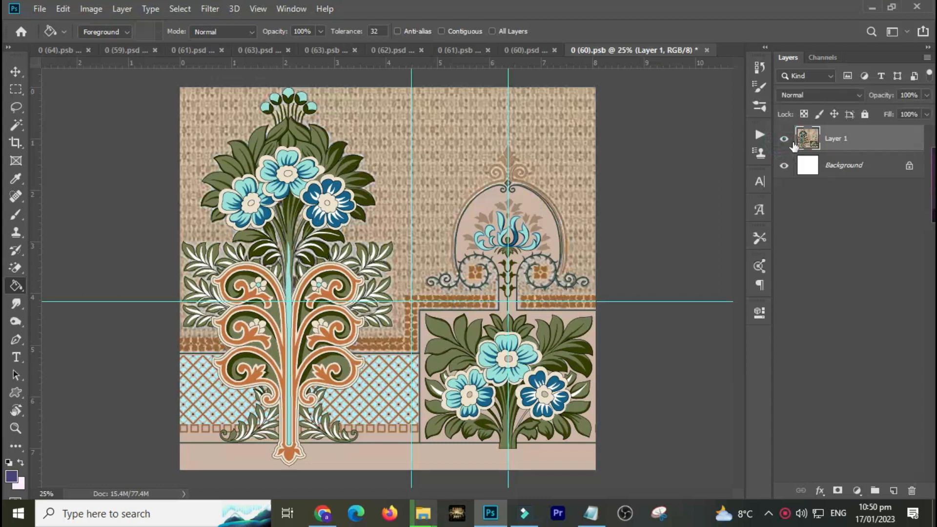
key(v)
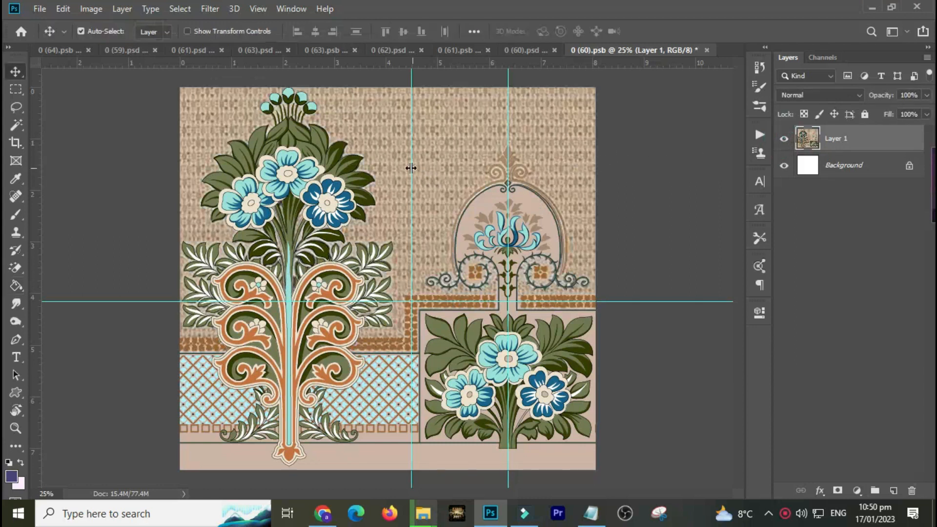
drag(444, 180, 551, 161)
drag(375, 159, 404, 215)
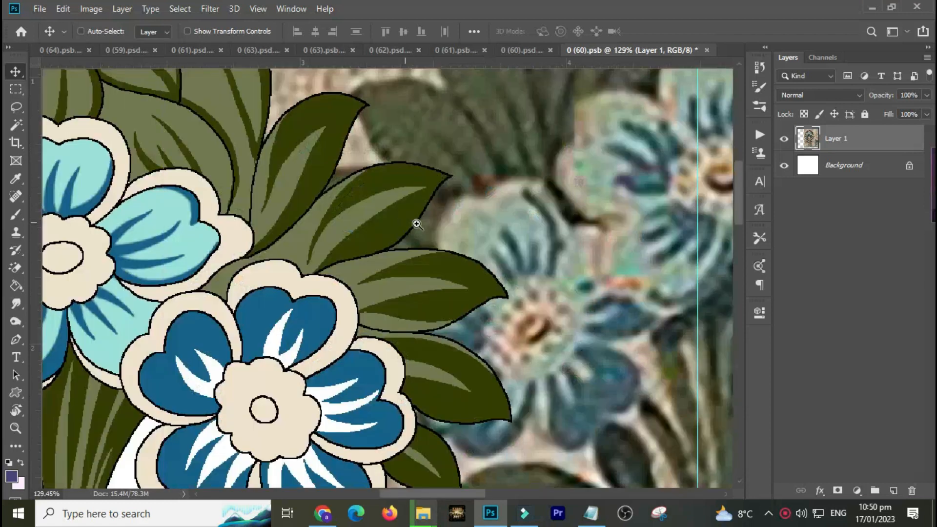
drag(594, 269, 279, 298)
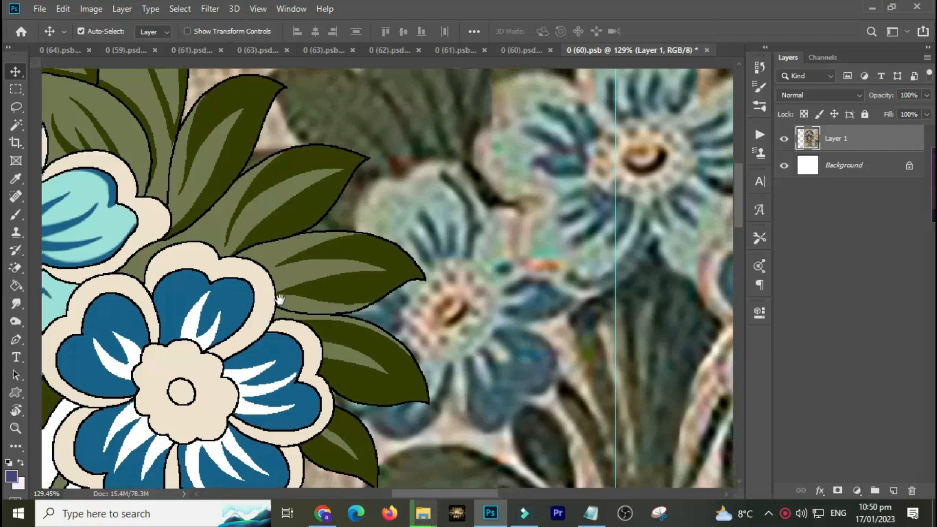
Hide the reference picture on Layer 1 and examine the drawn flowers and leaves up close.
key(ctrl+0)
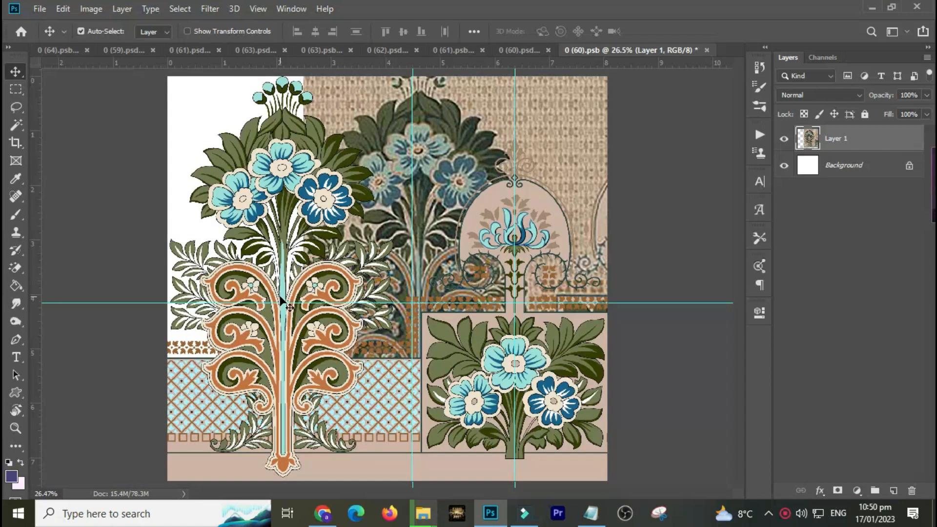
click(784, 139)
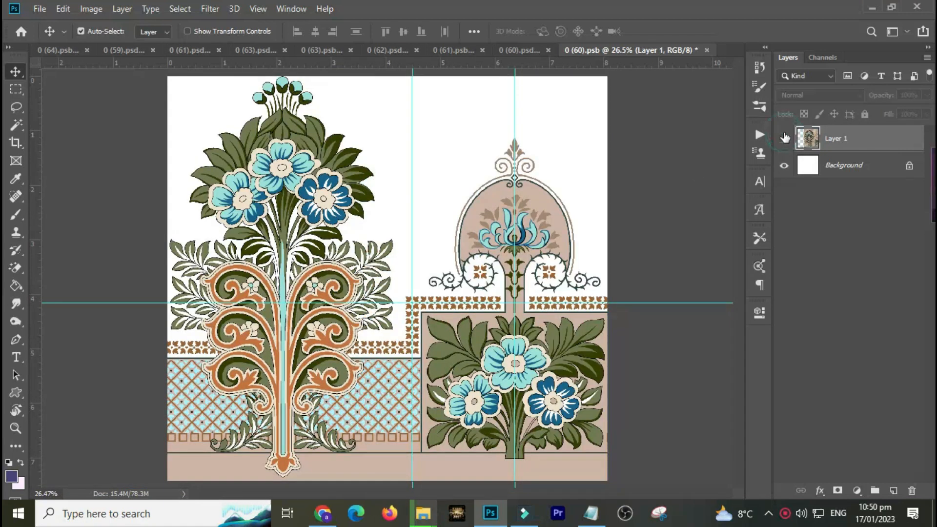
drag(239, 256, 343, 344)
drag(350, 278, 345, 403)
scroll(375, 263, up, 10)
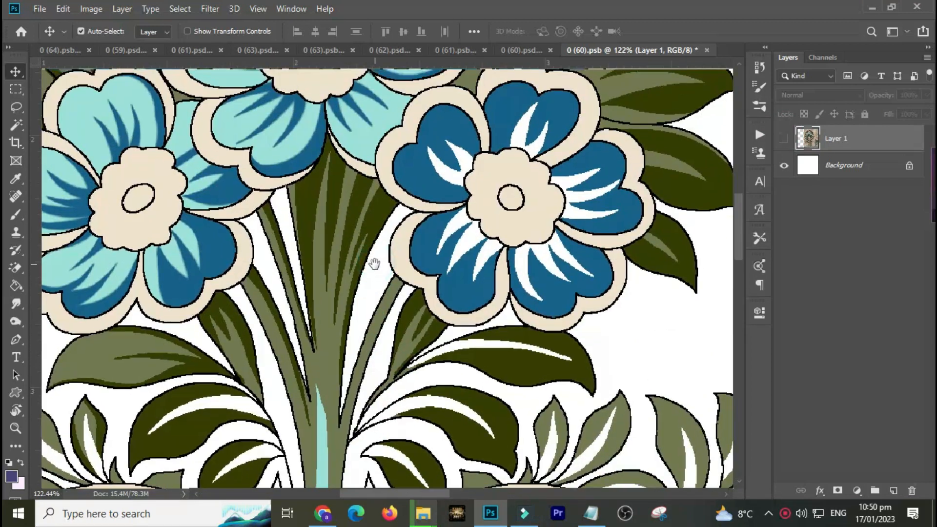
drag(375, 263, 366, 324)
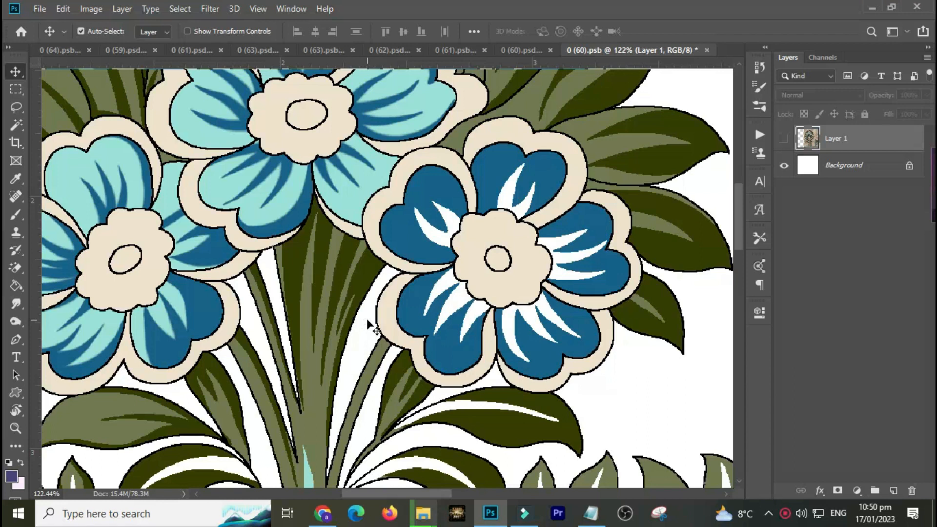
key(ctrl+0)
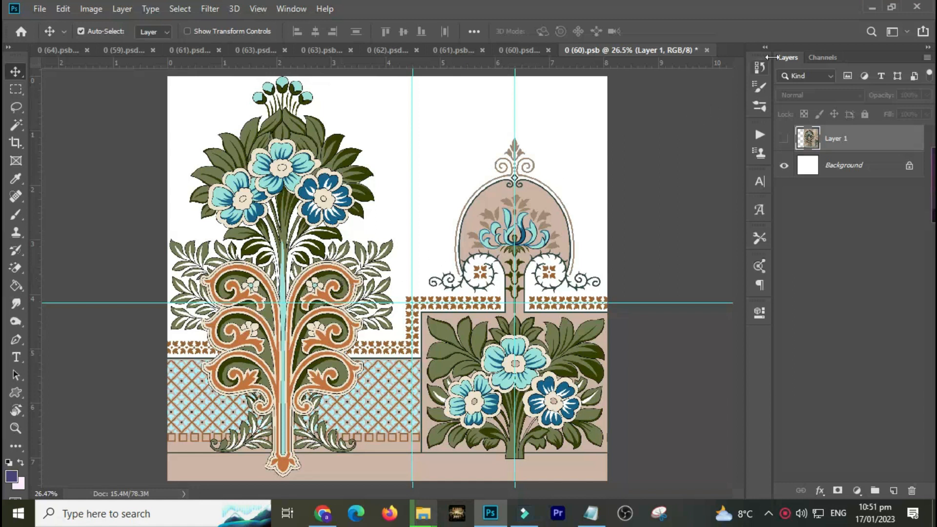
Convert 0 (60).psb to Grayscale mode while keeping its spot colour channels.
click(821, 58)
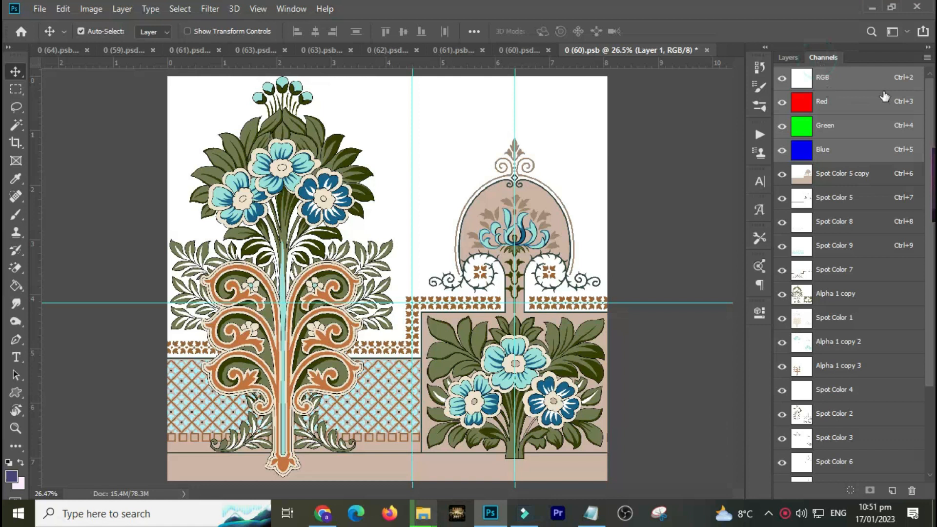
click(927, 57)
click(926, 57)
click(91, 8)
mouse_move(100, 23)
click(232, 37)
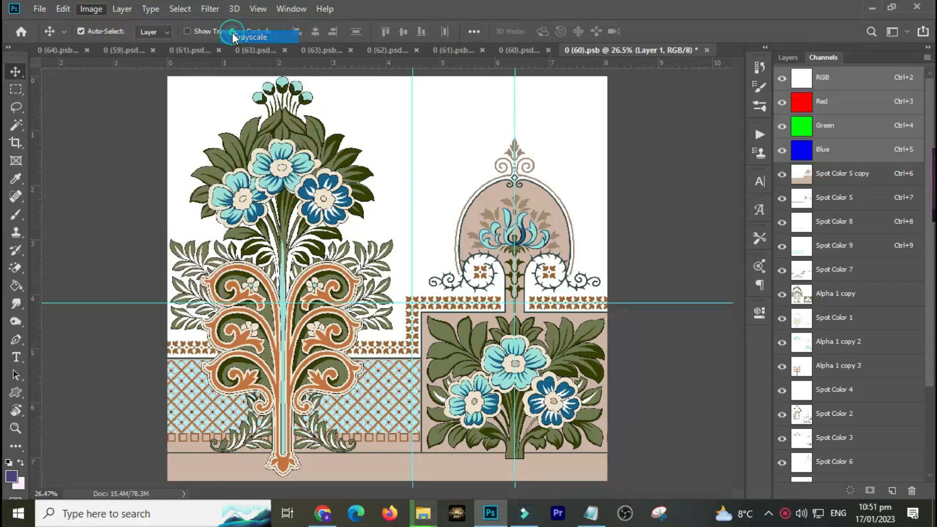
click(404, 199)
Convert the document back to RGB Color mode and merge its spot channels into the image.
click(91, 8)
mouse_move(104, 25)
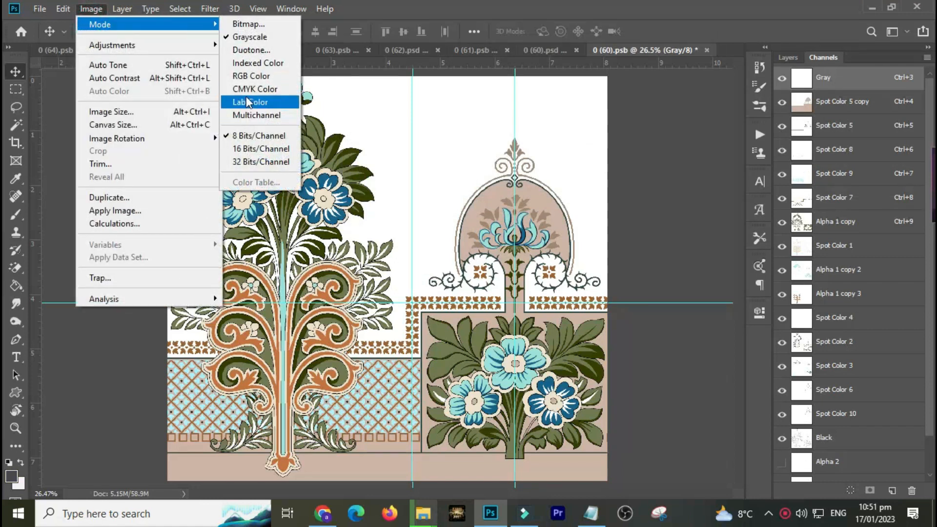
click(246, 76)
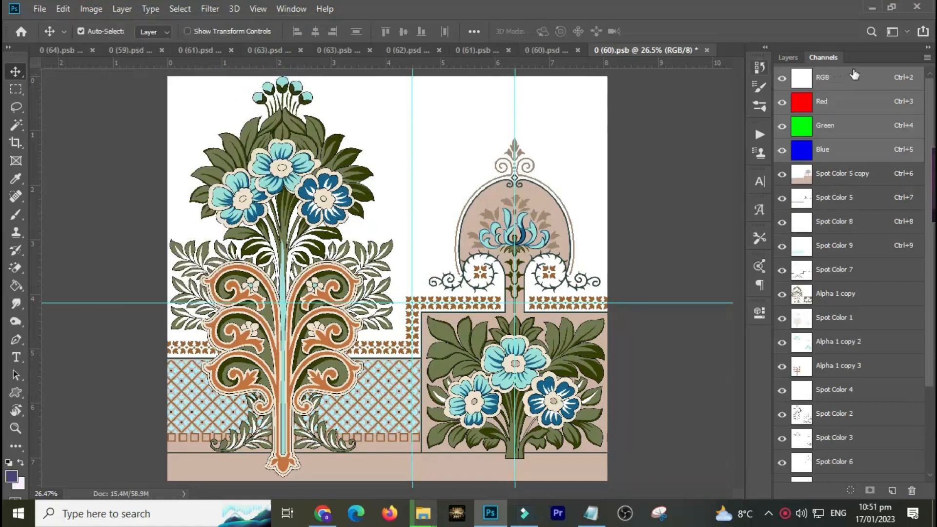
click(926, 58)
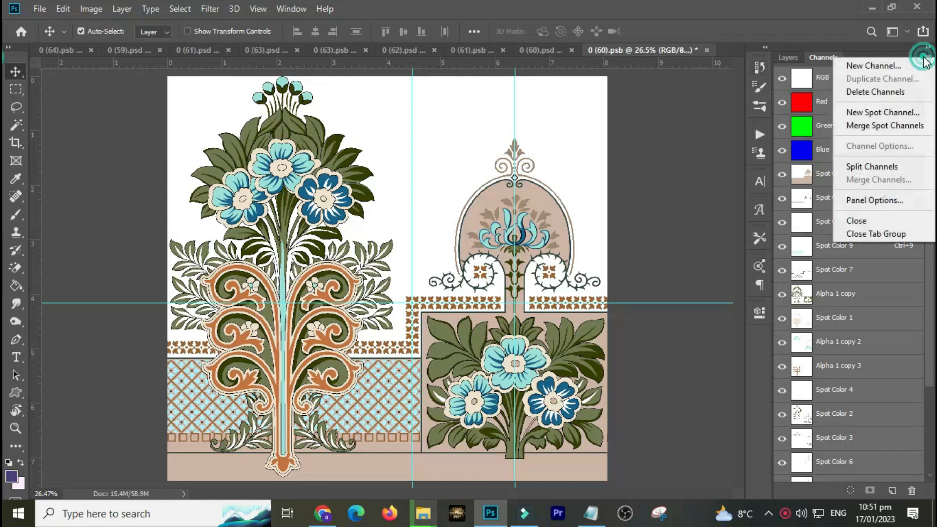
click(868, 125)
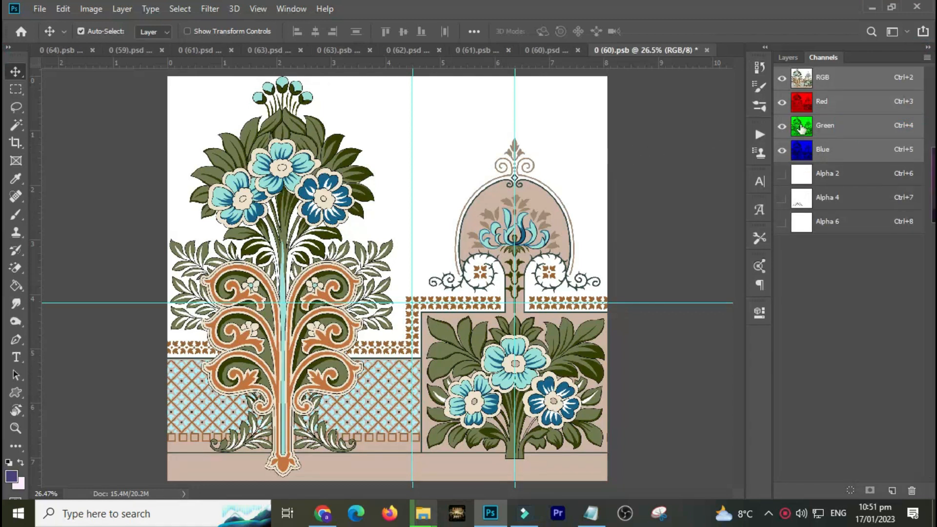
Duplicate the merged Background layer, hide the original and shift the copy sideways on the canvas.
click(788, 58)
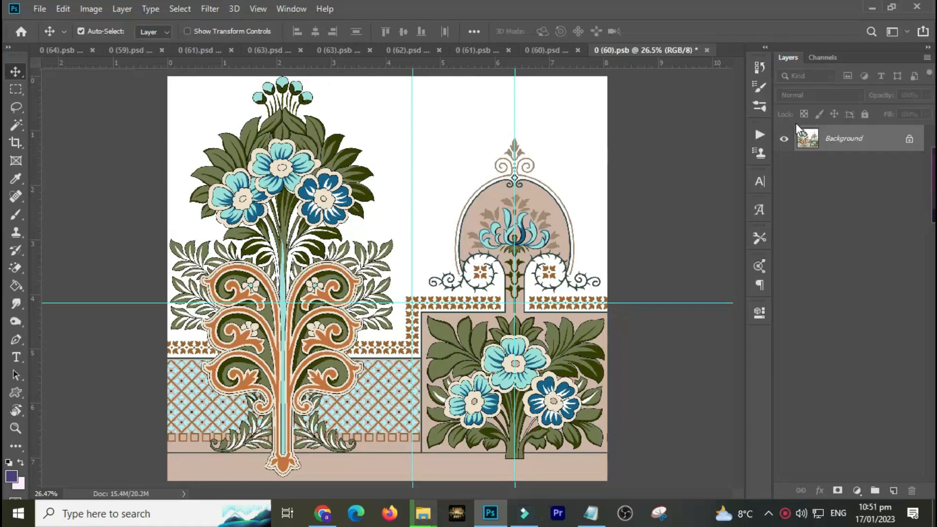
key(ctrl+j)
drag(340, 254, 495, 252)
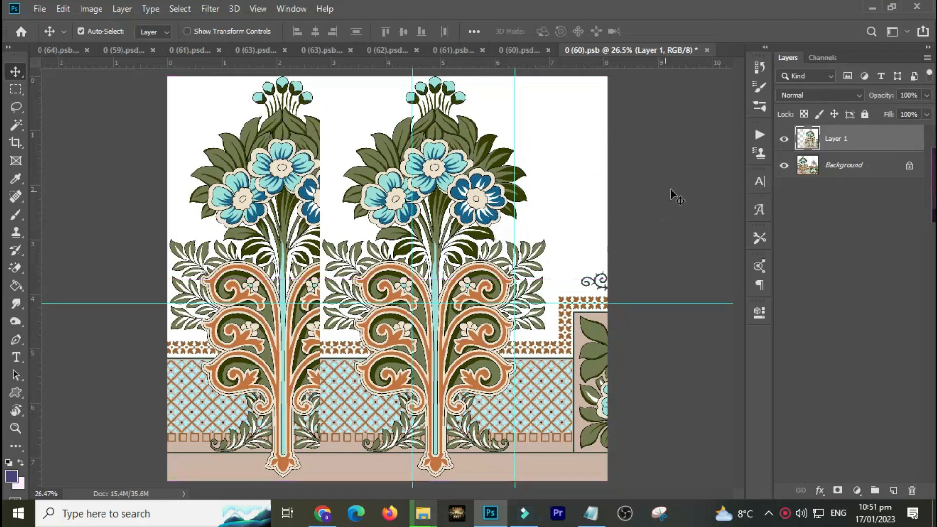
click(784, 166)
key(b)
key(v)
mouse_move(491, 224)
mouse_down()
mouse_move(386, 201)
mouse_move(424, 192)
mouse_up()
Select the white areas around the flowering tree with the Magic Wand and delete them from Layer 1.
key(w)
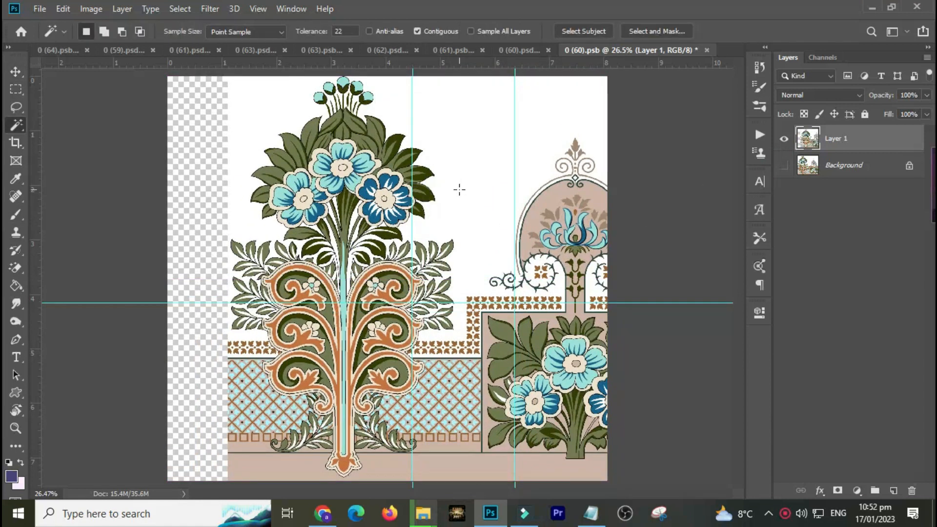
click(450, 200)
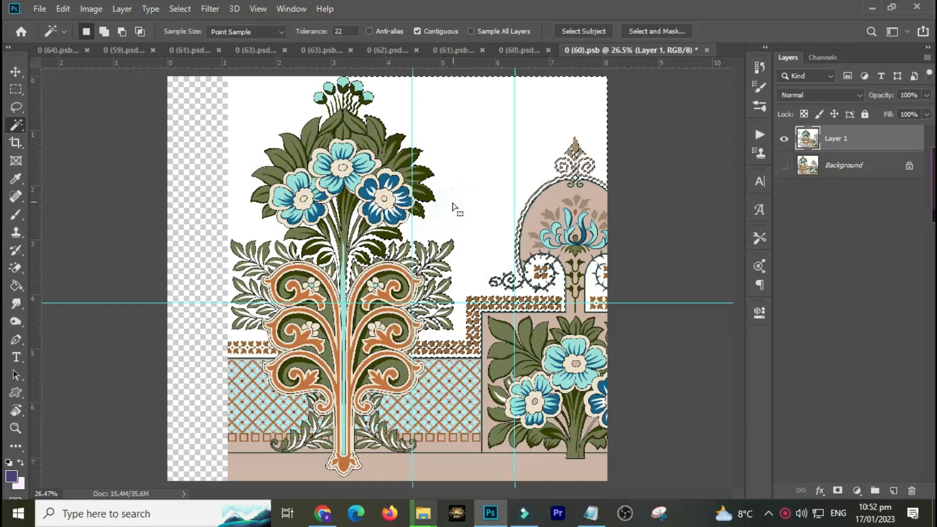
click(249, 237)
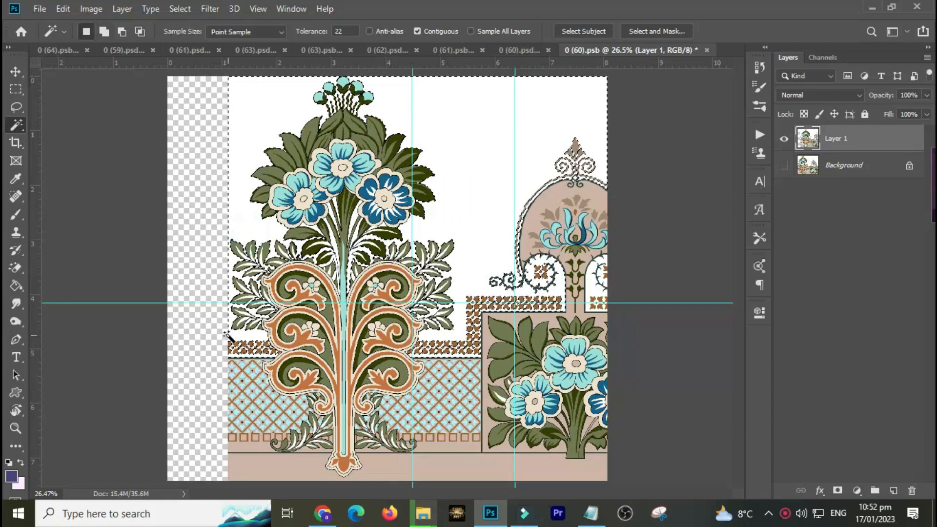
key(Delete)
key(ctrl+d)
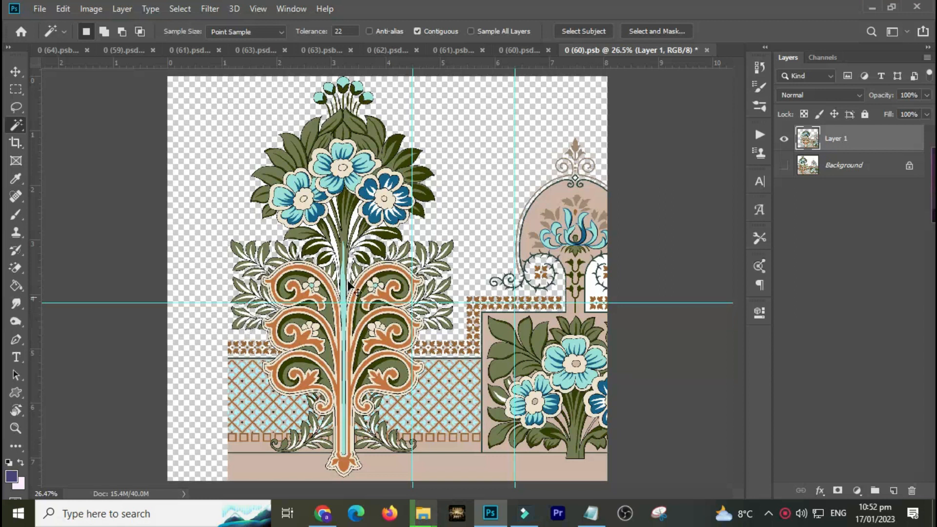
scroll(311, 221, up, 5)
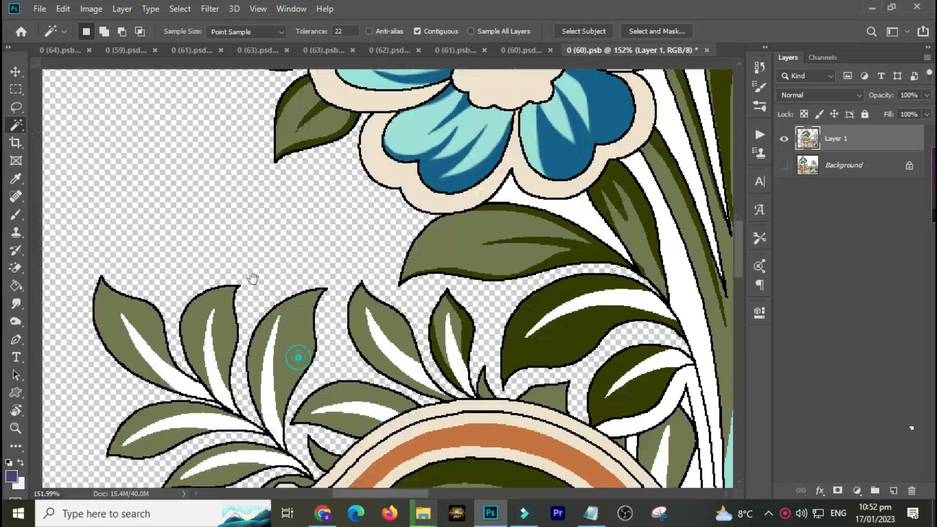
drag(226, 244, 210, 221)
scroll(397, 338, down, 2)
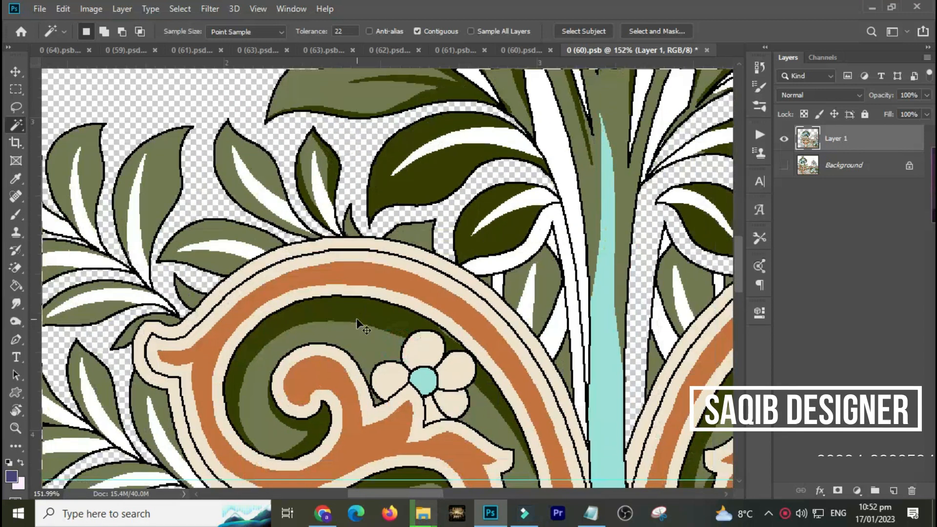
key(ctrl+0)
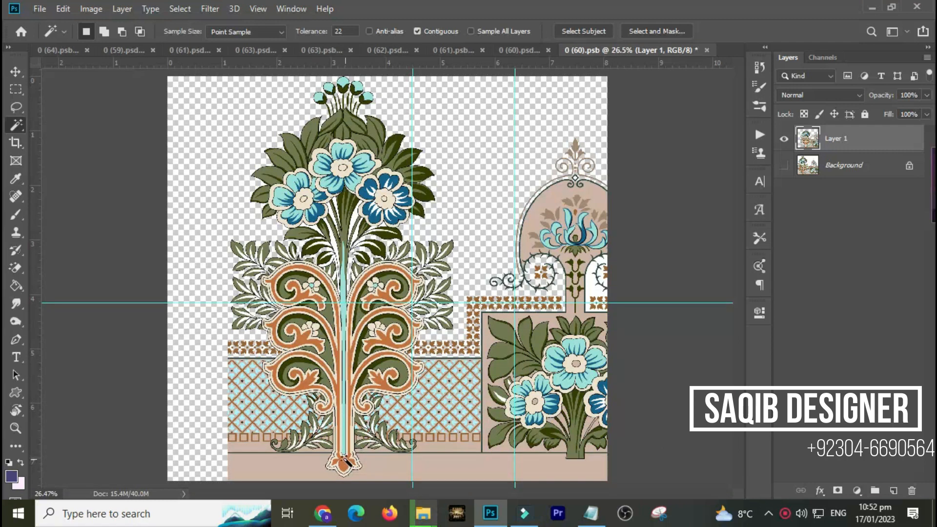
Shift Layer 1 to expose the remaining white strip beside the dome, delete that strip, and move the layer back across the canvas.
key(v)
drag(341, 464, 273, 470)
drag(538, 208, 505, 218)
key(w)
click(542, 202)
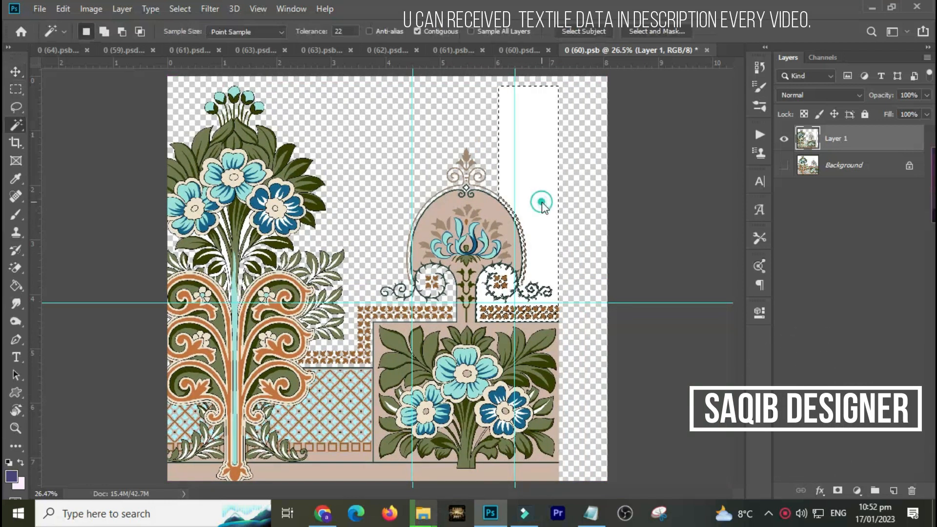
key(Delete)
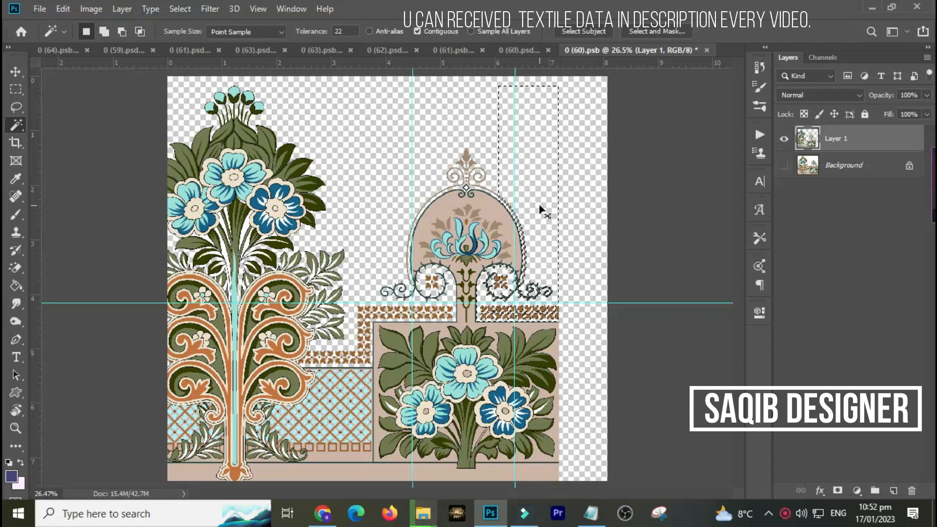
key(ctrl+d)
key(v)
drag(486, 227, 539, 231)
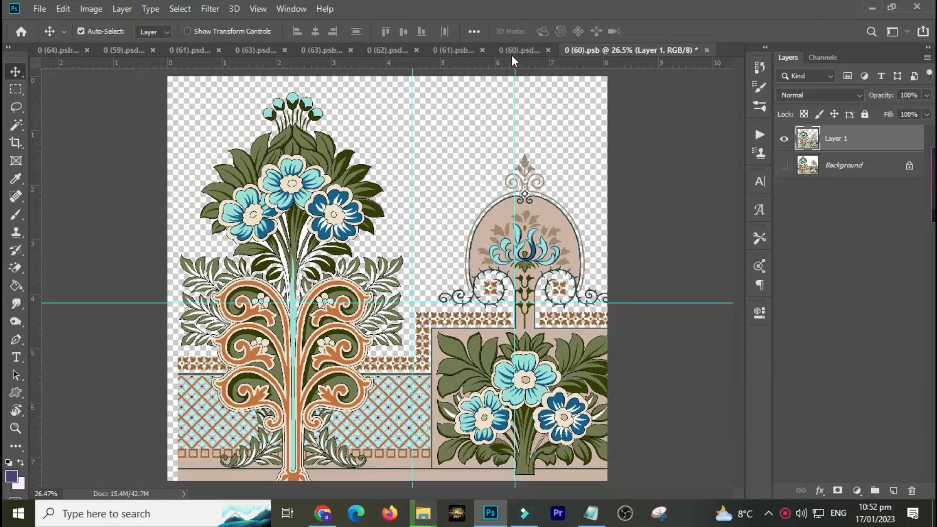
Close 0 (60).psd and toggle the Cyan copy channel in 0 (61).psb to inspect the floral line artwork.
click(523, 49)
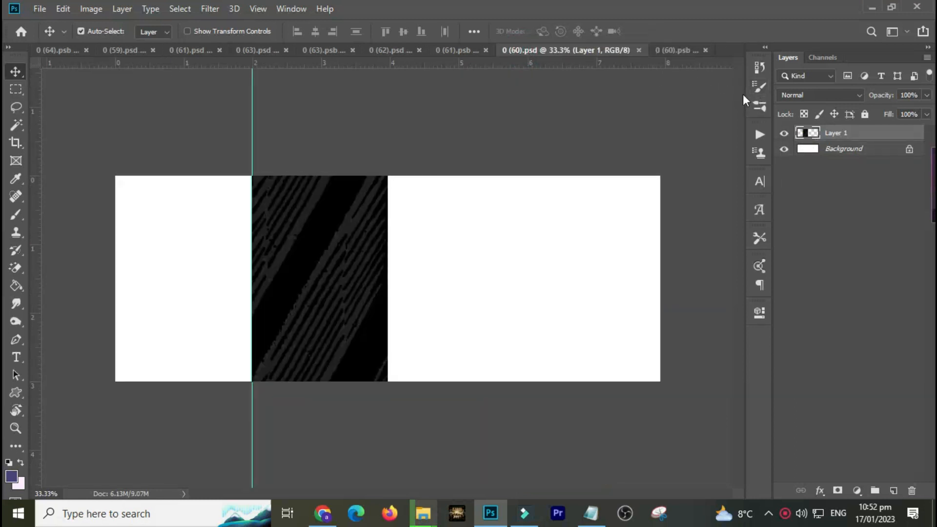
key(ctrl+w)
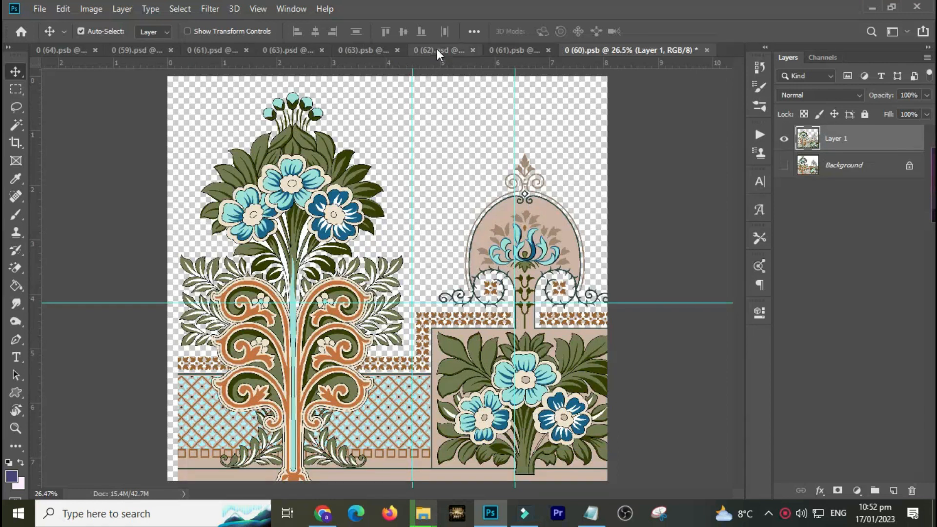
click(511, 48)
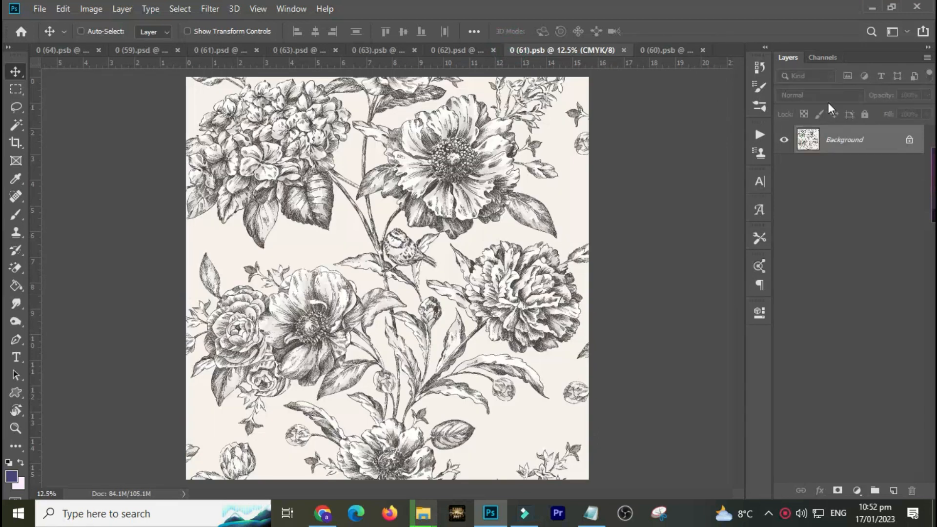
click(816, 58)
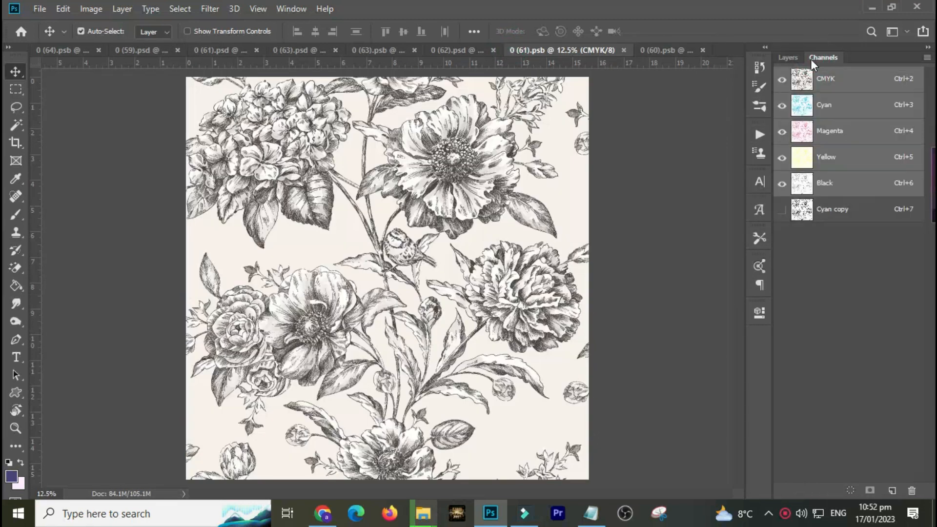
click(782, 211)
click(781, 210)
click(782, 211)
drag(334, 277, 344, 349)
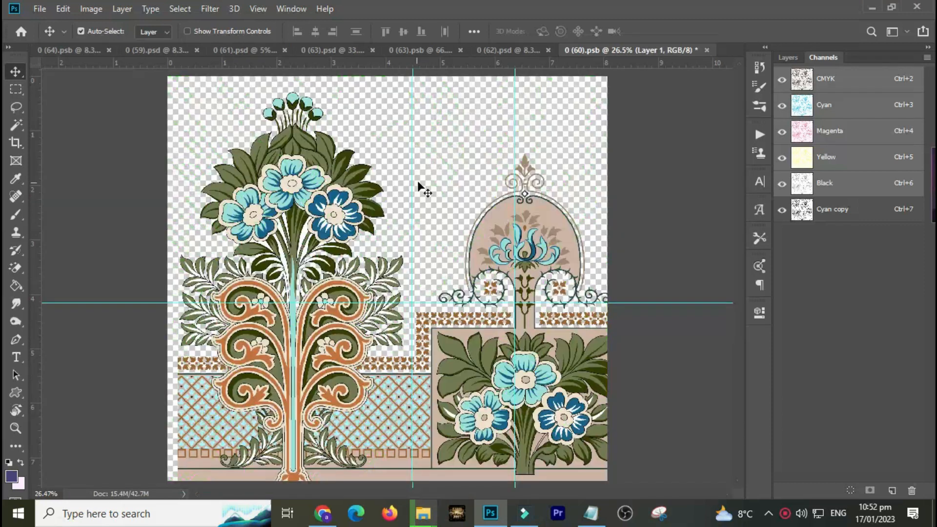
Examine the red and gold floral border in 0 (62).psd, toggle Group 1's visibility, and close the file without saving changes.
click(503, 45)
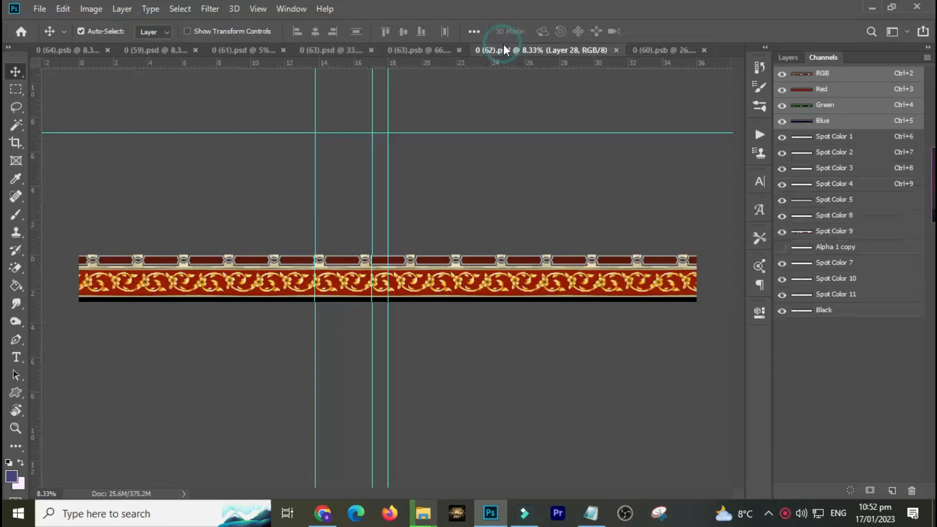
drag(430, 223, 480, 256)
drag(457, 294, 477, 360)
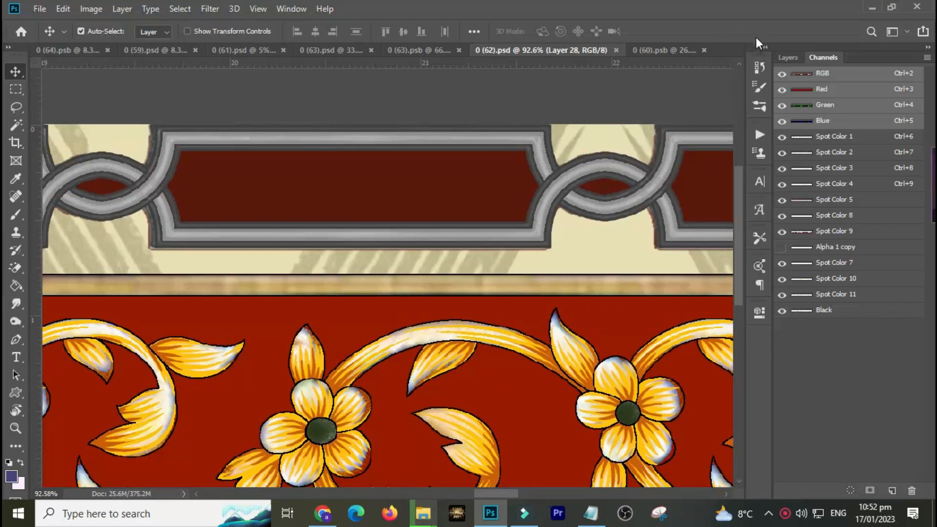
click(779, 57)
click(784, 134)
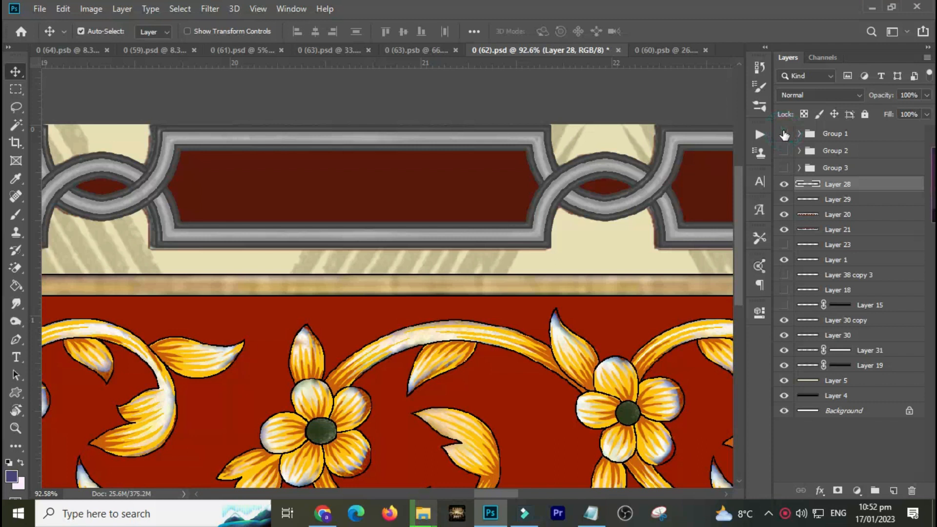
key(ctrl)
key(ctrl+w)
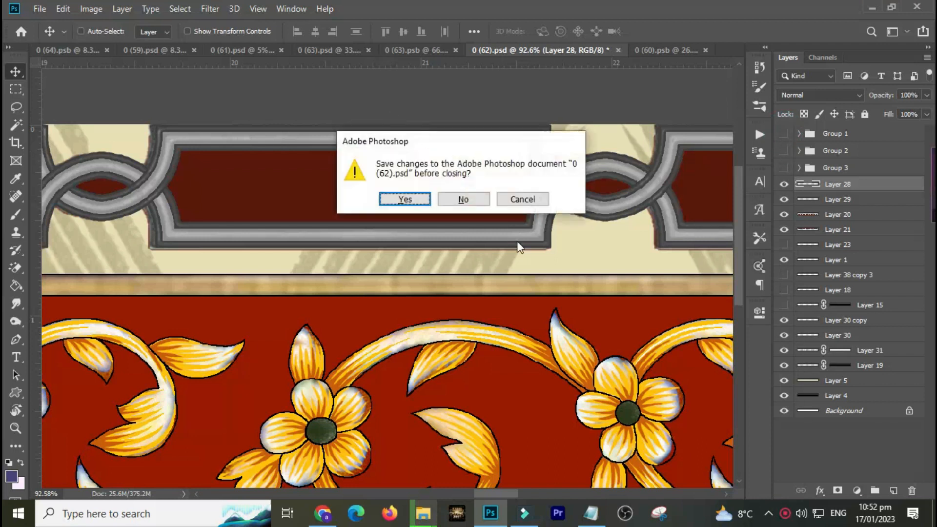
click(476, 198)
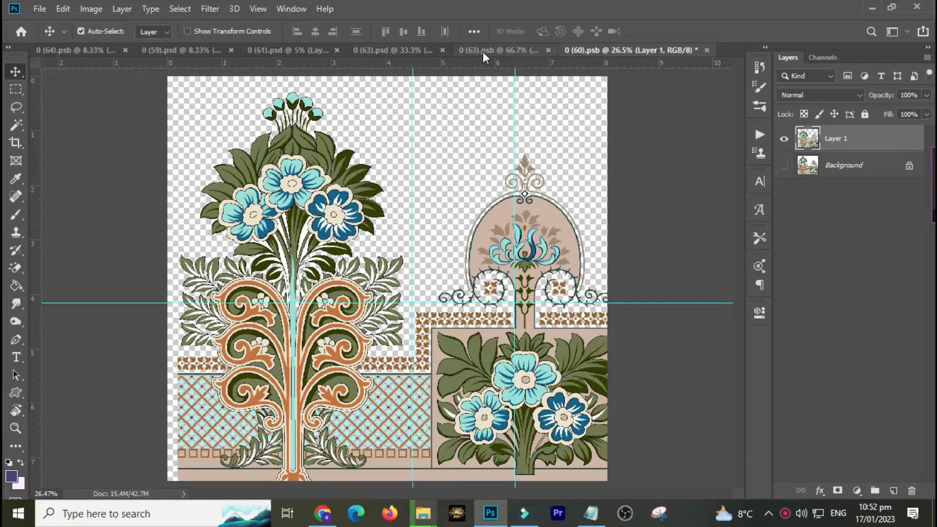
In 0 (63).psb, duplicate the Background layer, fill the original with the background colour, and hide Layer 1.
click(482, 52)
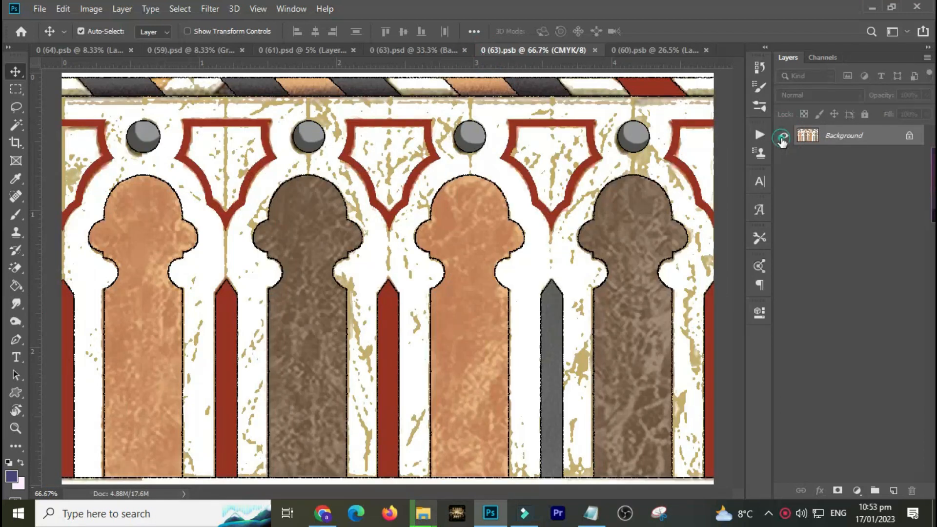
key(ctrl+j)
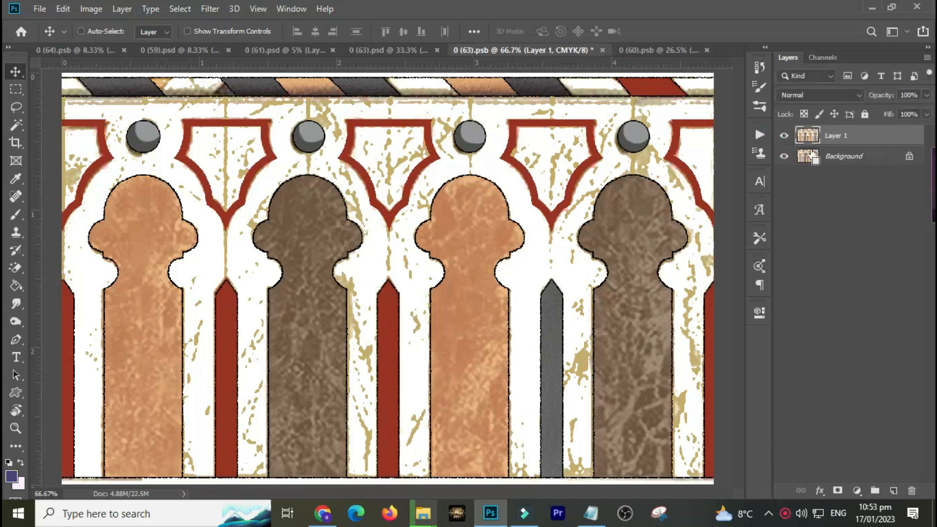
click(825, 157)
key(ctrl+BackSpace)
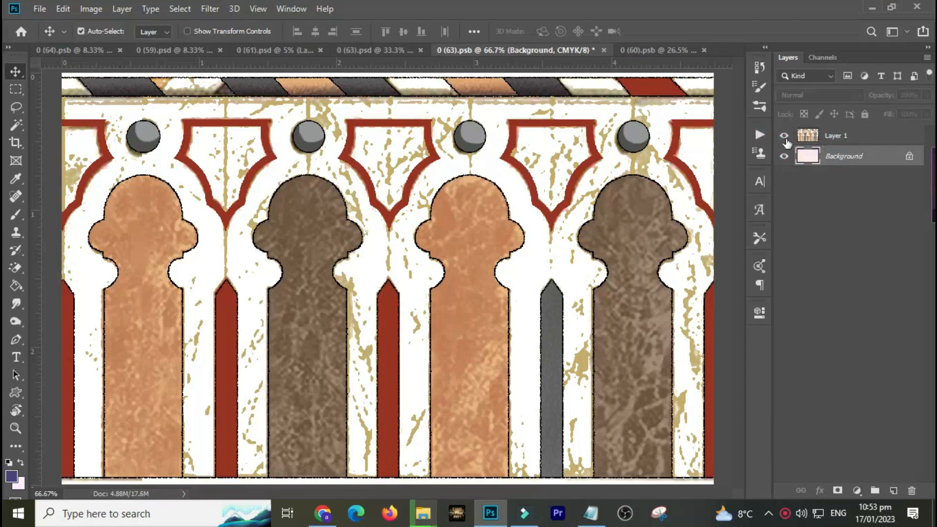
click(782, 136)
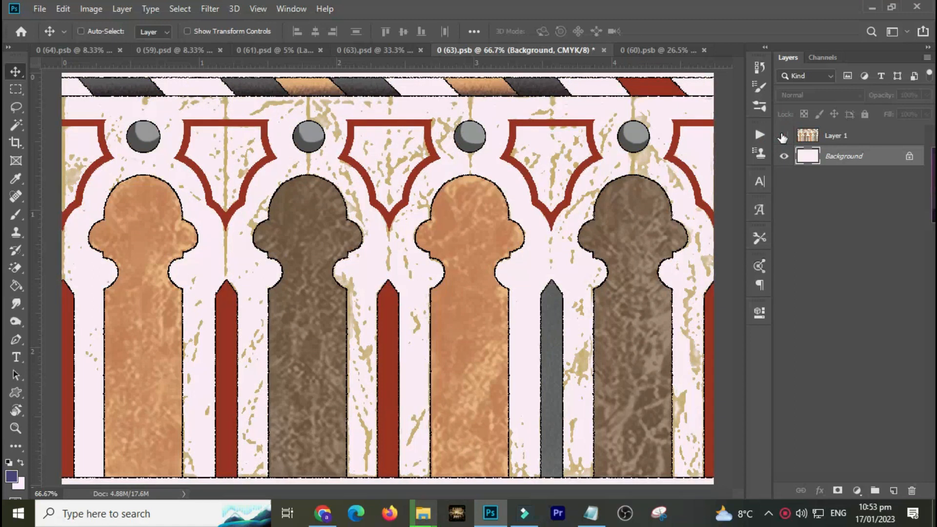
key(ctrl+0)
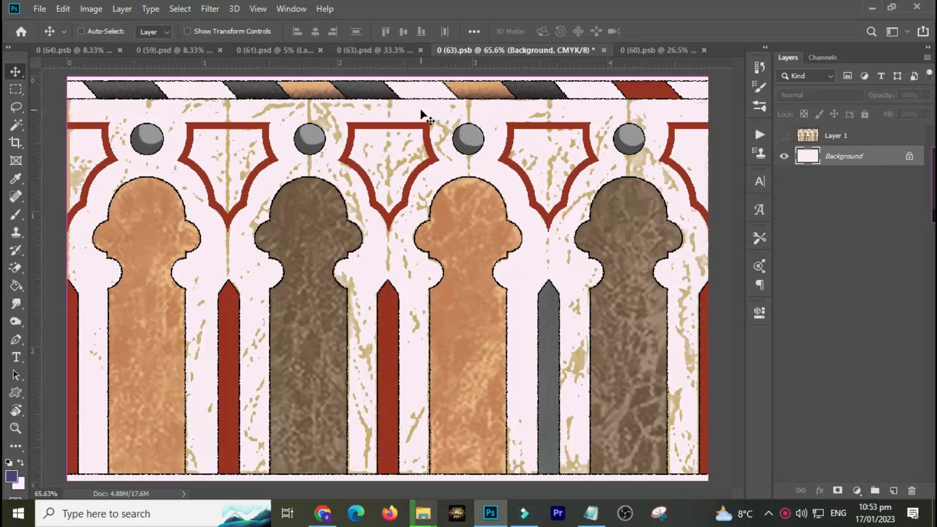
Close 0 (63).psb without saving changes, and also close the peony artwork 0 (61).psd.
key(ctrl+w)
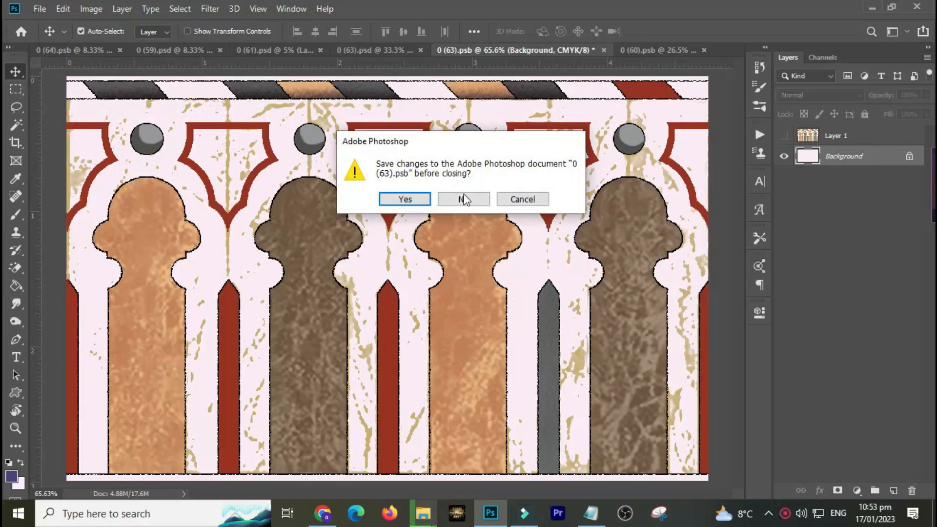
click(464, 199)
click(368, 53)
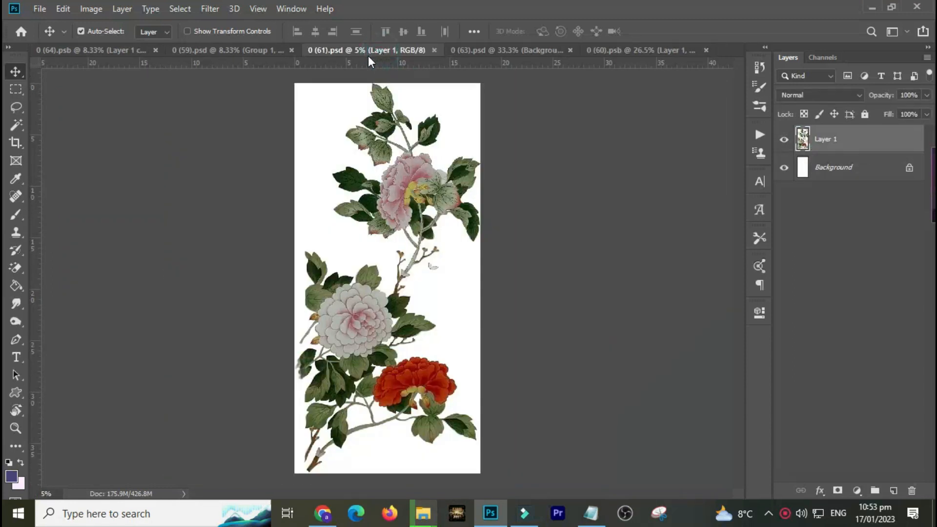
key(ctrl+w)
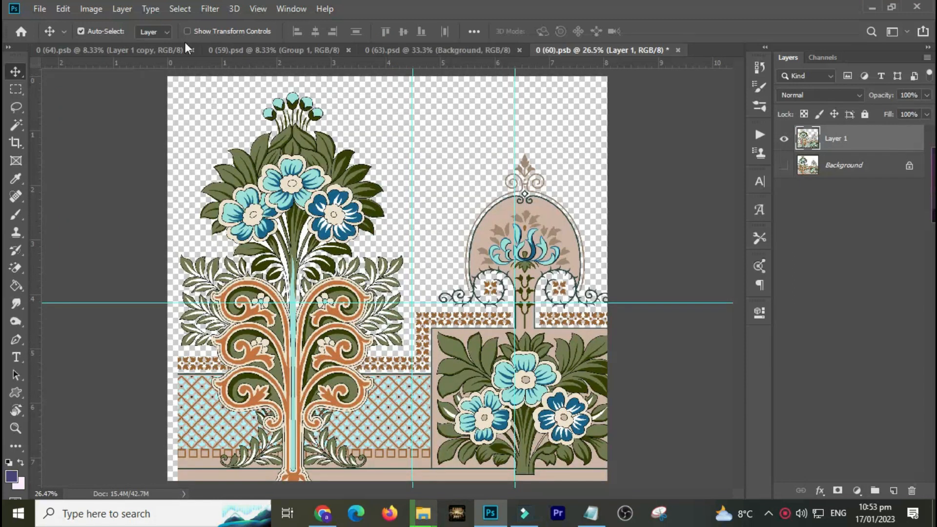
Examine the floral border in 0 (63).psd, hide Layer 2 to isolate the motifs, and deselect the Background layer.
click(373, 51)
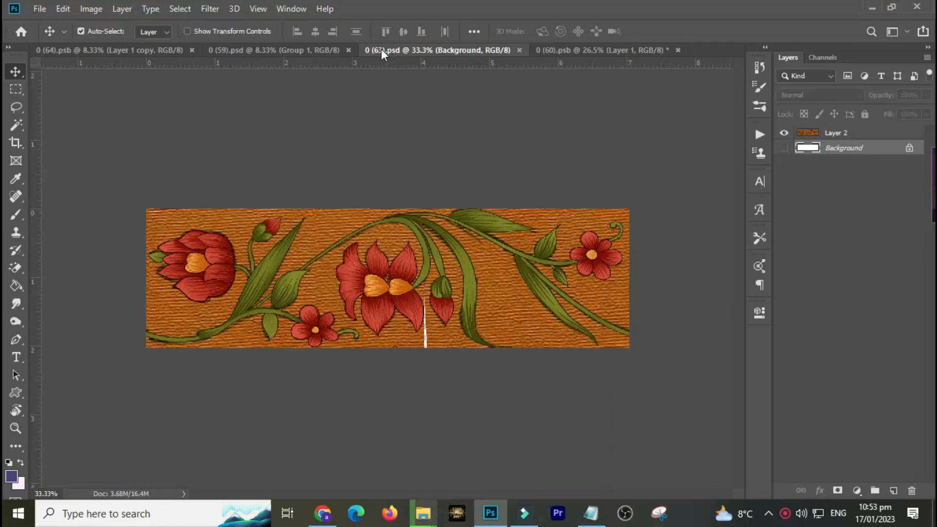
drag(288, 207, 385, 327)
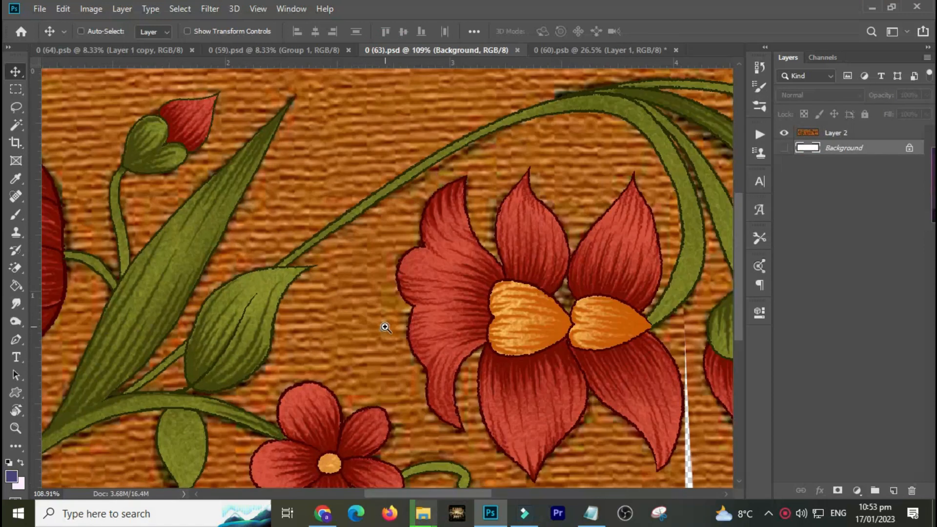
click(781, 134)
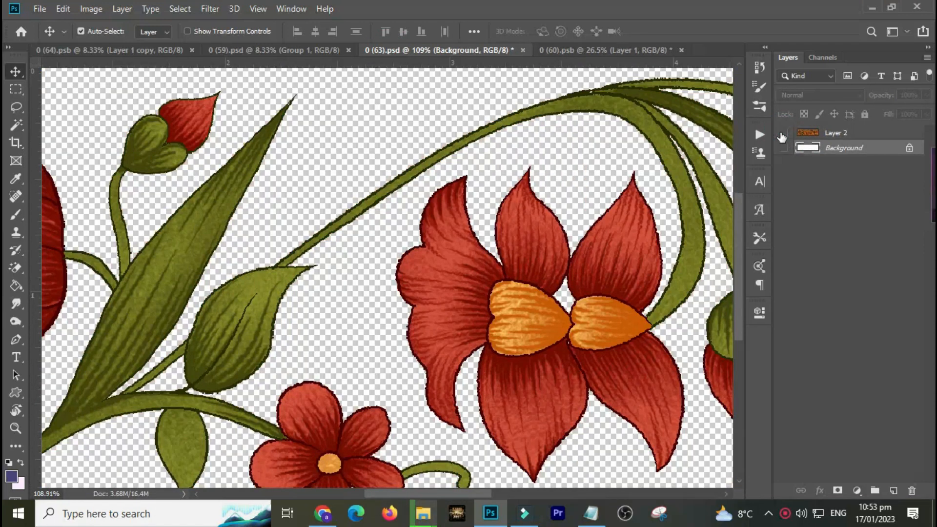
key(ctrl+0)
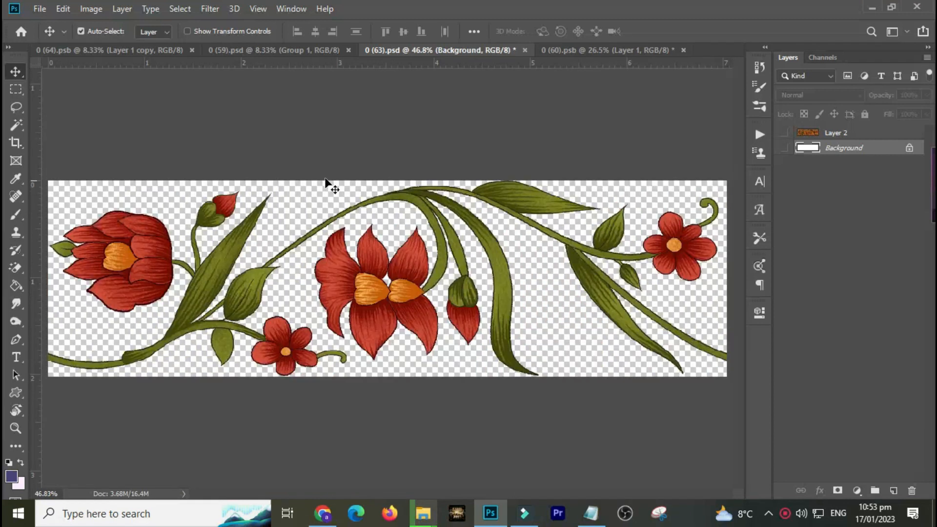
click(485, 203)
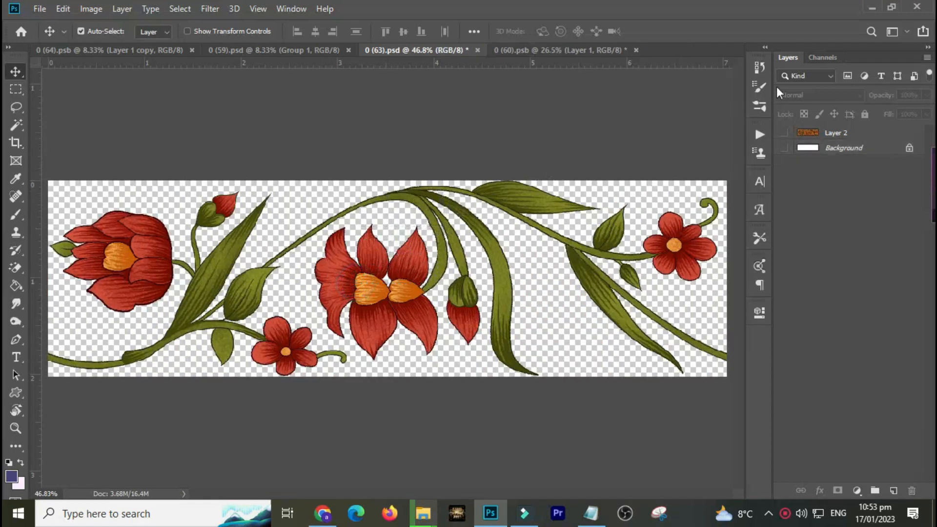
Convert 0 (63).psd to Grayscale mode with its layers merged, and convert the result to RGB Color.
click(824, 57)
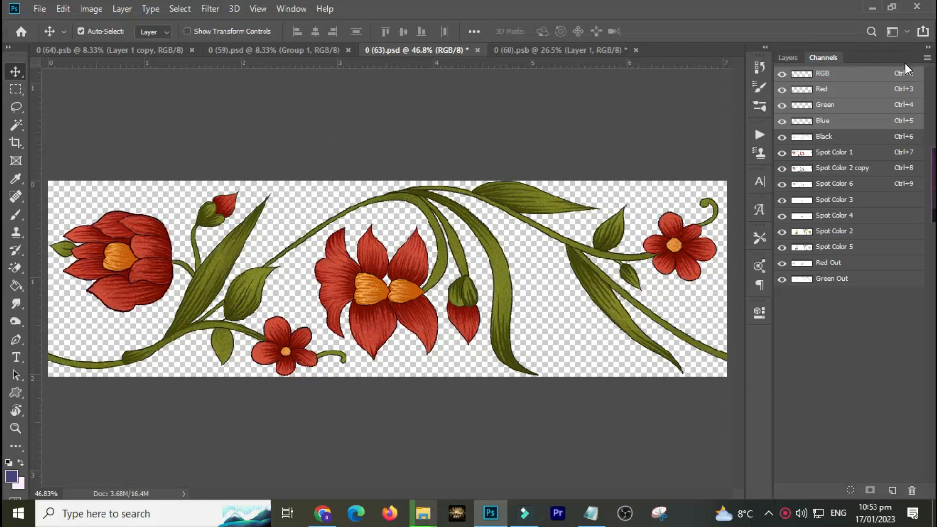
click(926, 57)
click(926, 58)
click(93, 9)
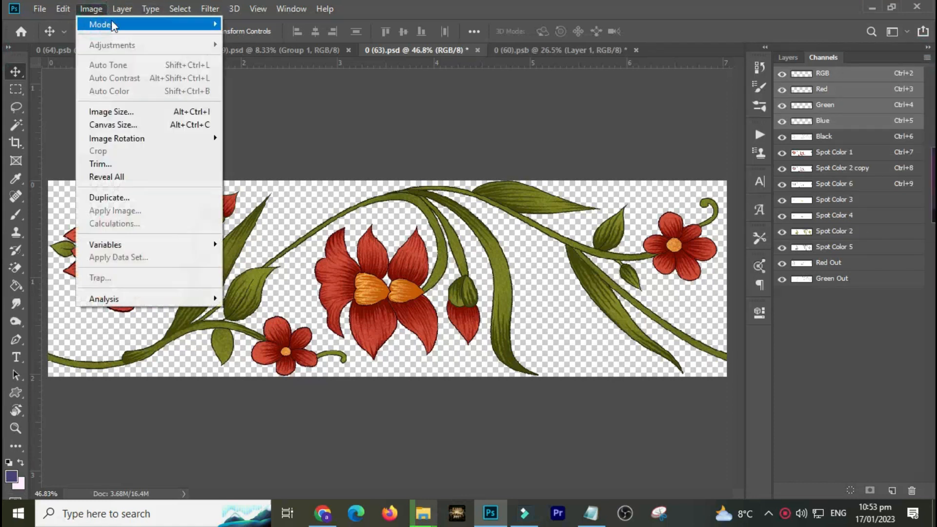
mouse_move(114, 25)
click(248, 37)
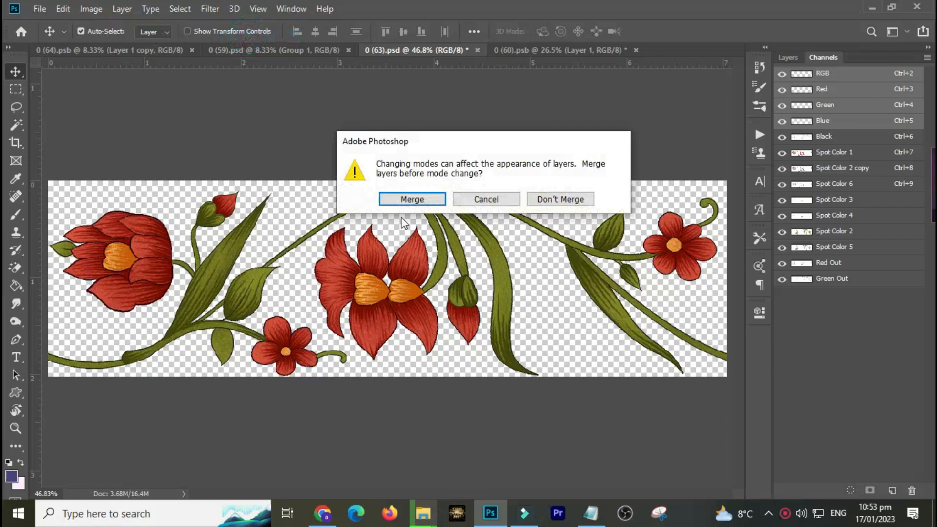
click(415, 201)
click(99, 8)
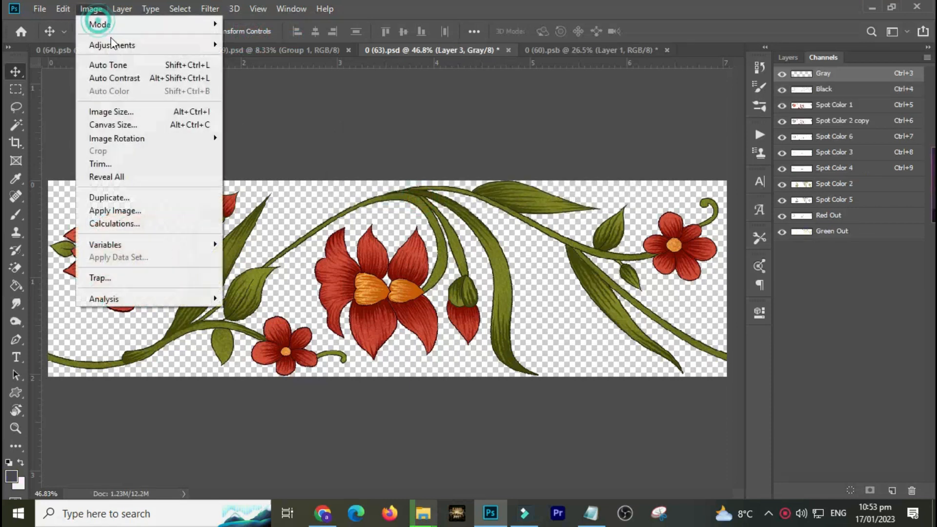
mouse_move(119, 25)
click(252, 76)
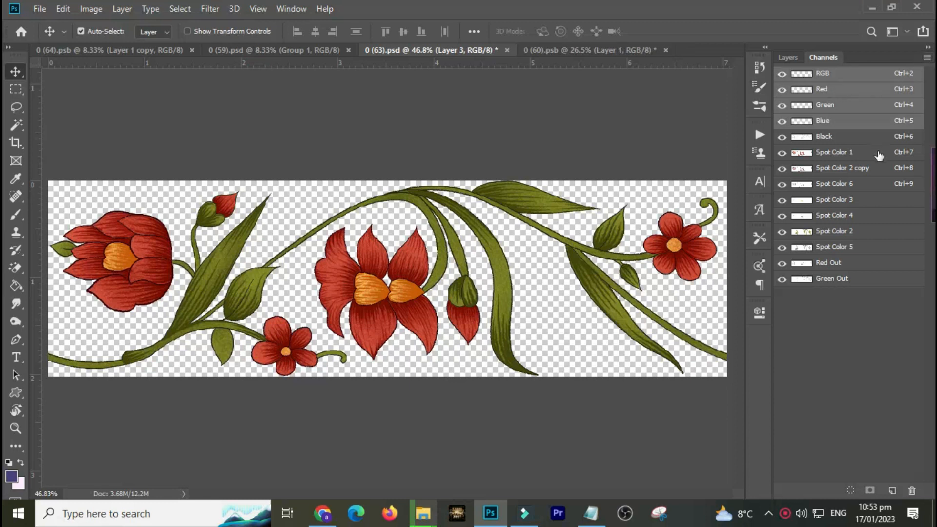
Delete the RGB channels and add a white spot channel named Black with 100% solidity as the first channel.
drag(871, 127, 911, 491)
click(404, 199)
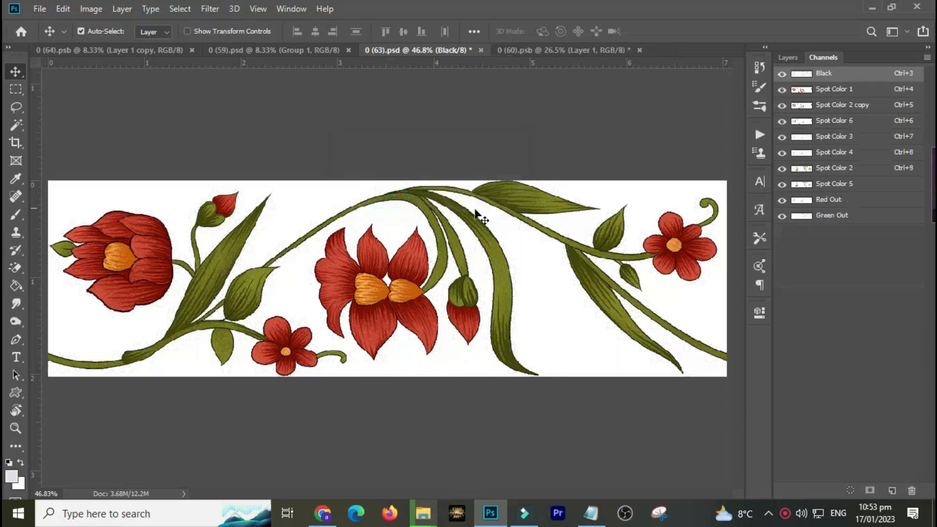
drag(857, 188, 897, 492)
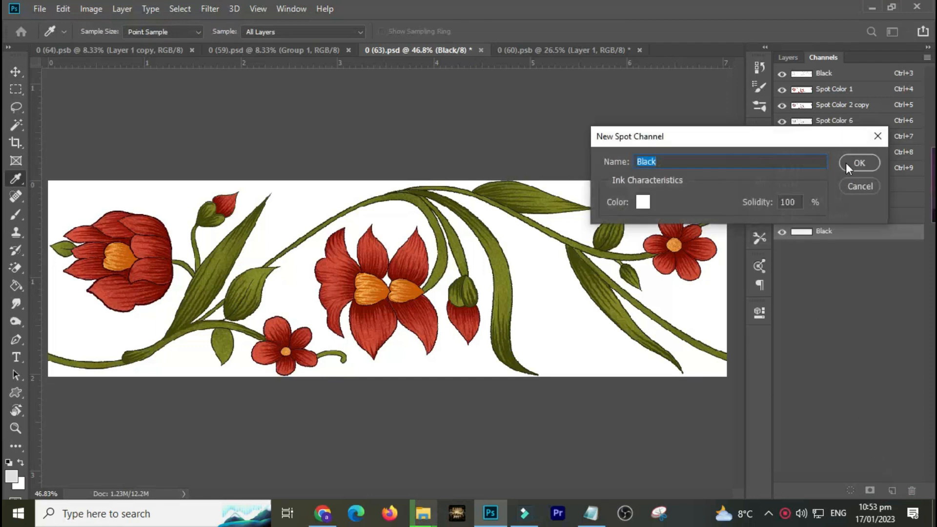
click(870, 162)
drag(863, 236, 838, 74)
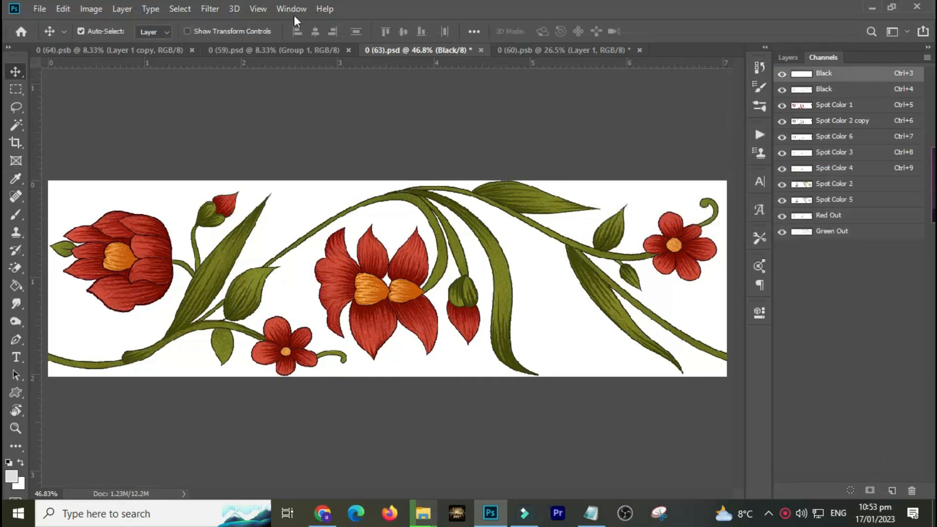
Try to convert the multichannel image directly to RGB Color, and undo the conversion.
click(101, 8)
mouse_move(121, 21)
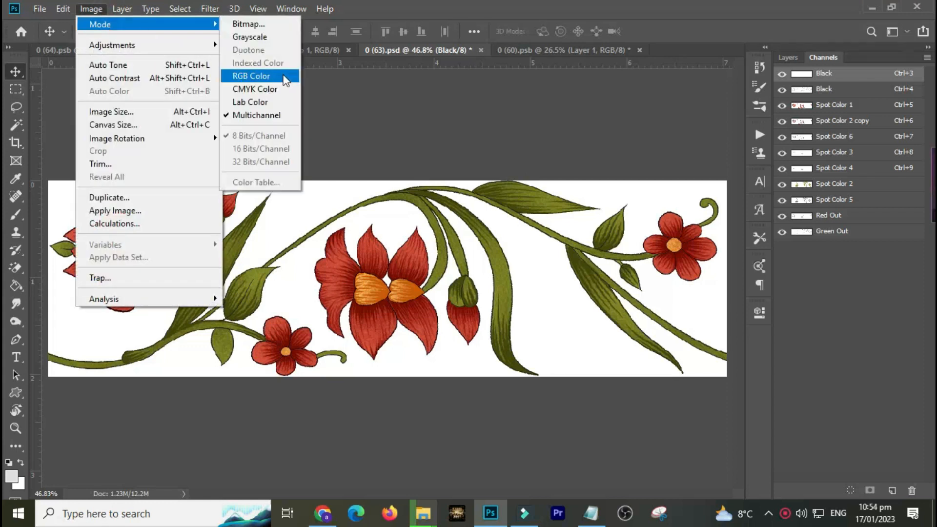
click(282, 77)
key(ctrl+z)
Convert the multichannel image to RGB Color by way of Grayscale mode.
click(95, 7)
mouse_move(122, 24)
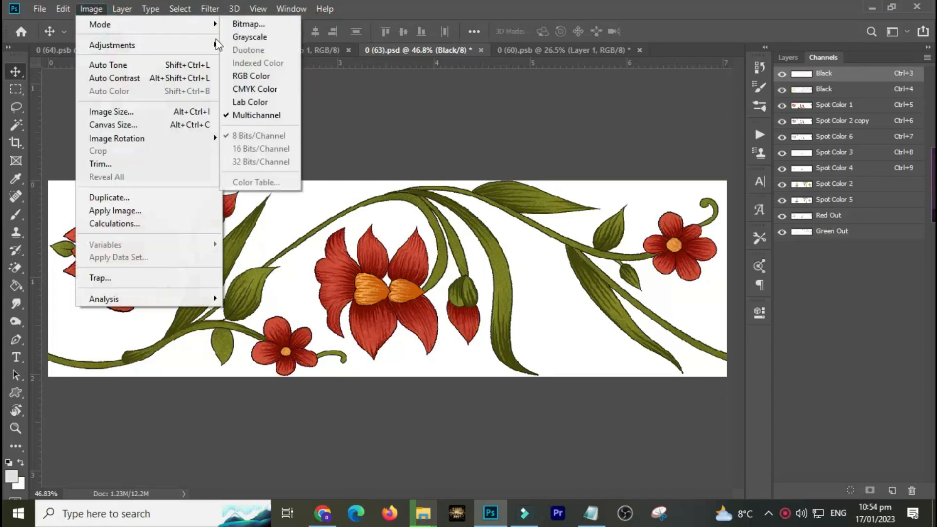
click(256, 37)
click(93, 10)
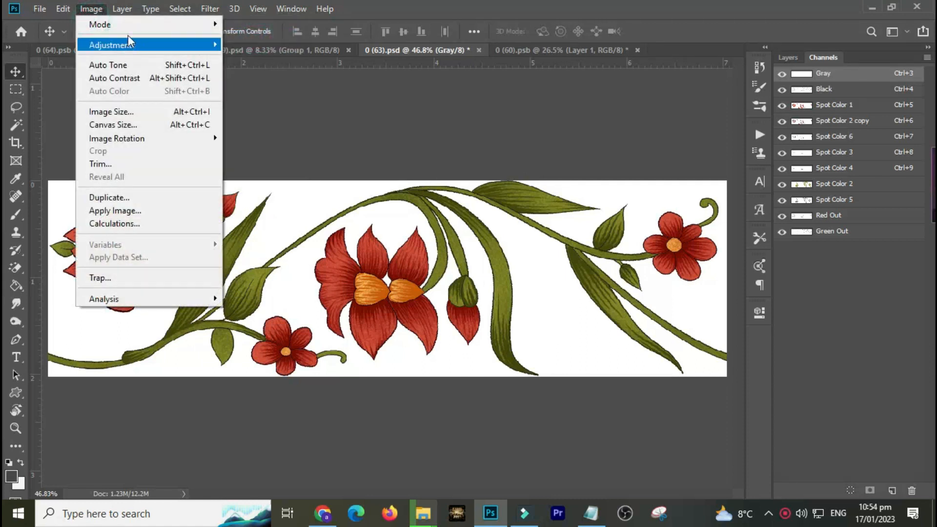
mouse_move(122, 24)
click(244, 76)
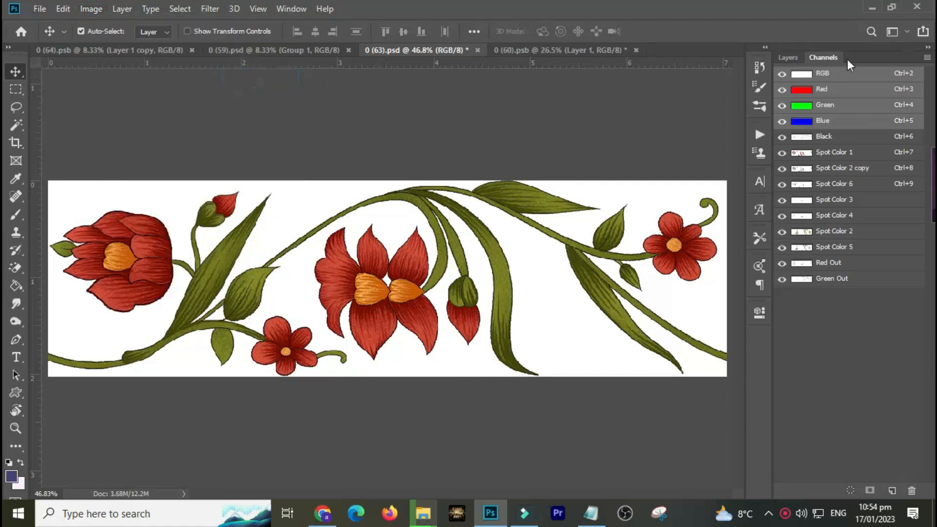
Merge all the spot channels into the RGB image and shift the merged artwork sideways across the canvas.
click(927, 58)
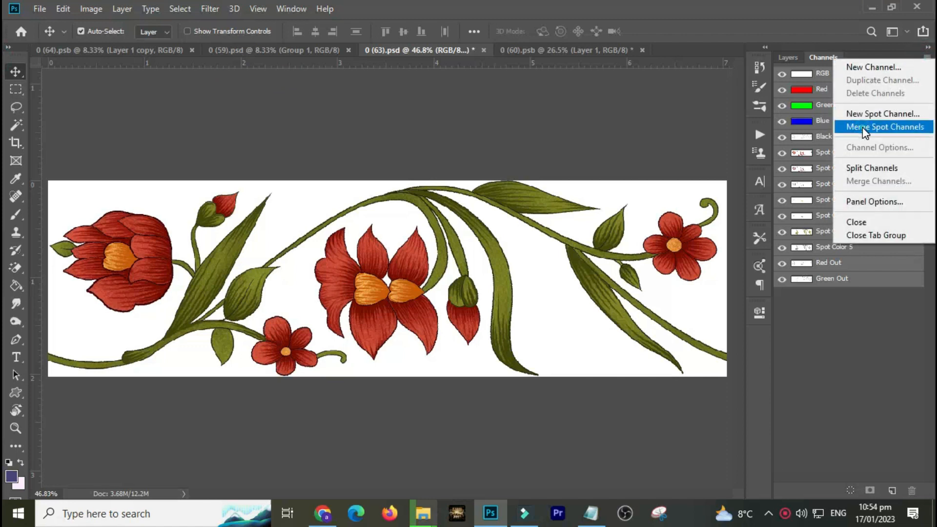
click(862, 127)
drag(434, 234, 441, 112)
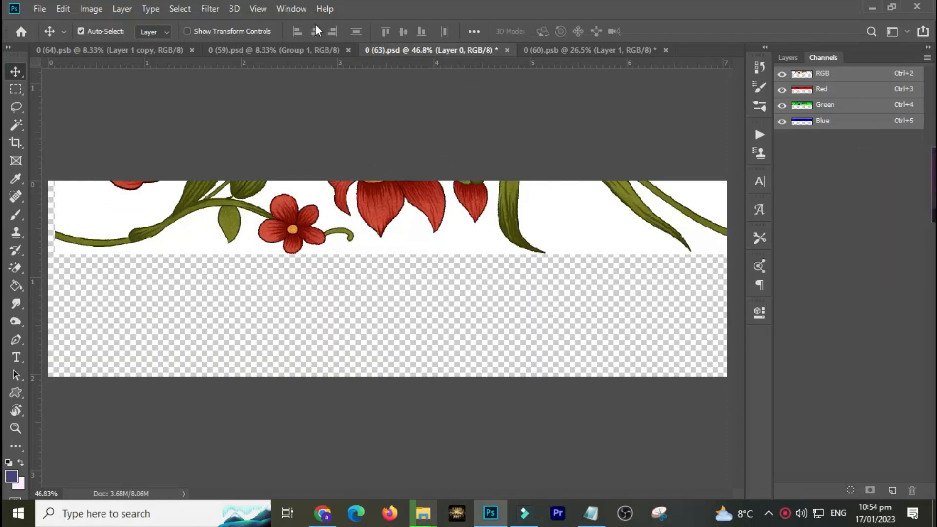
drag(358, 212, 400, 292)
Delete the connected white area around the flowers using the Magic Wand, deselect, and shift the cut-out artwork.
key(w)
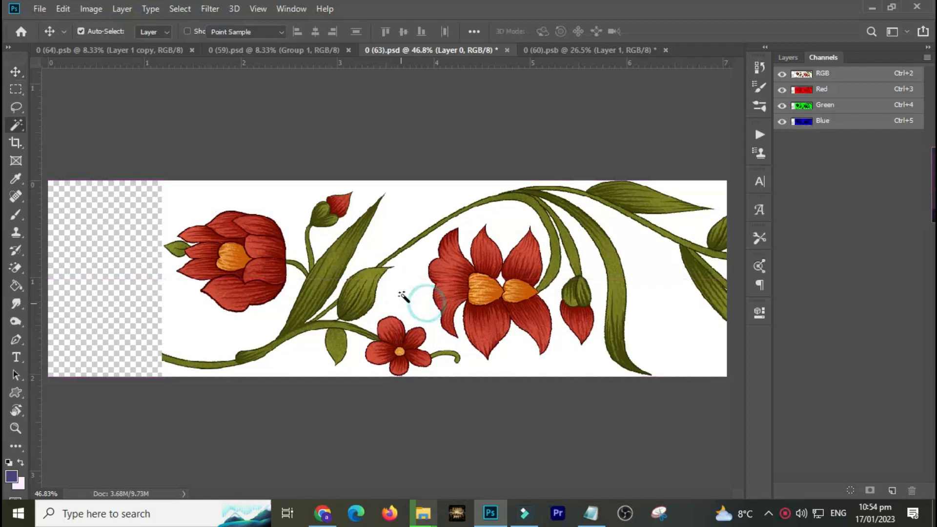
click(405, 281)
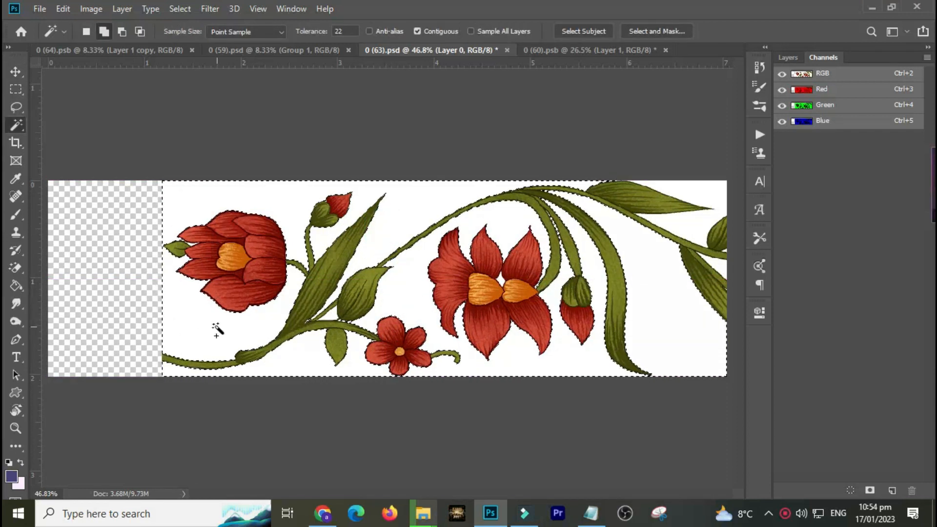
key(Delete)
key(ctrl+d)
key(v)
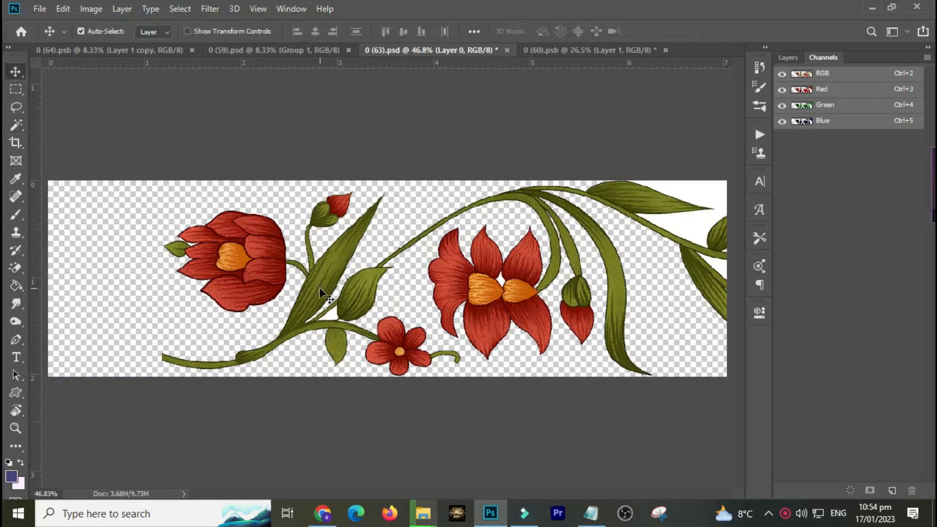
drag(319, 292, 260, 307)
Examine the large red flower's cut-out edges up close and close 0 (63).psd without saving changes.
mouse_move(136, 245)
mouse_down()
mouse_move(157, 248)
mouse_move(246, 308)
mouse_up()
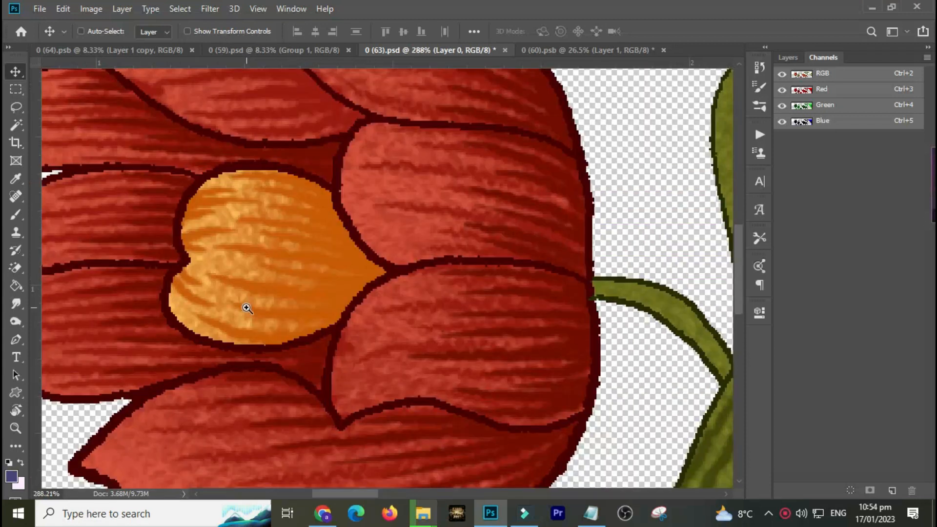
key(ctrl+0)
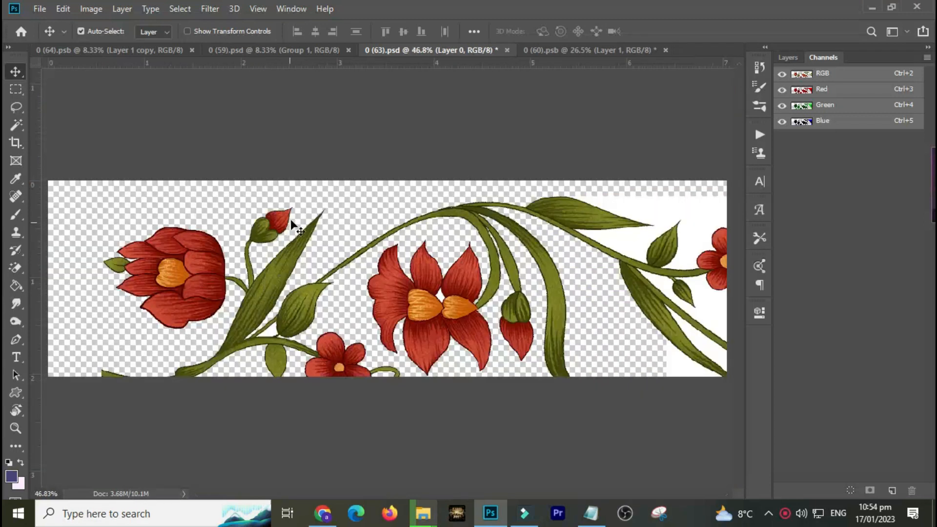
key(ctrl+w)
click(460, 199)
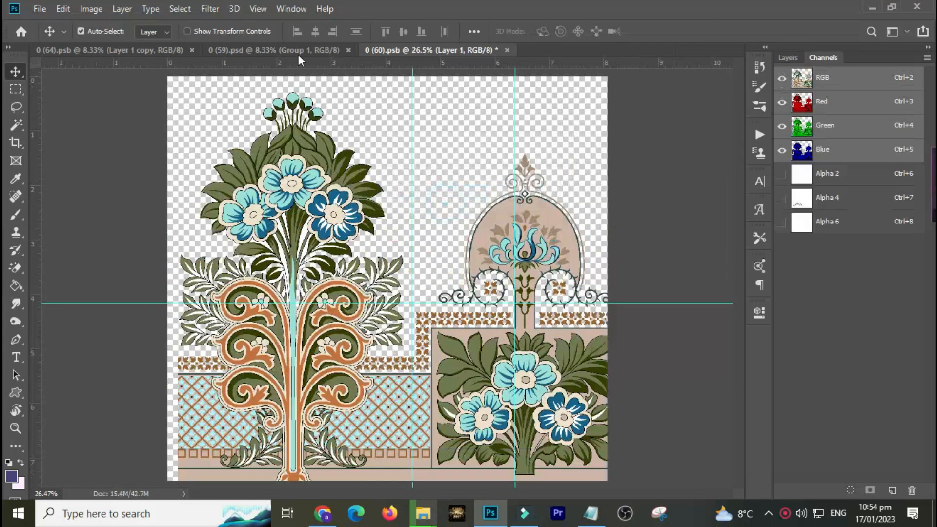
Examine the repeating floral border in 0 (59).psd up close and close the file.
click(248, 50)
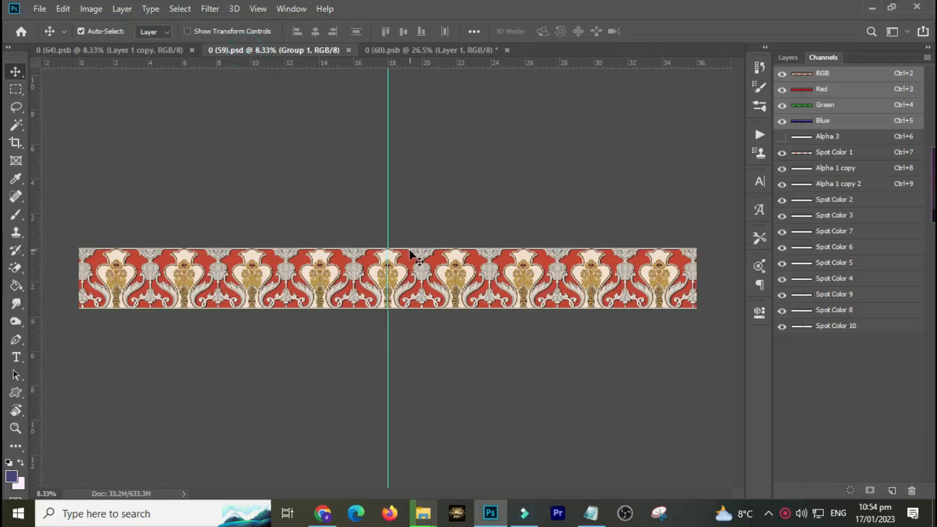
drag(367, 238, 446, 330)
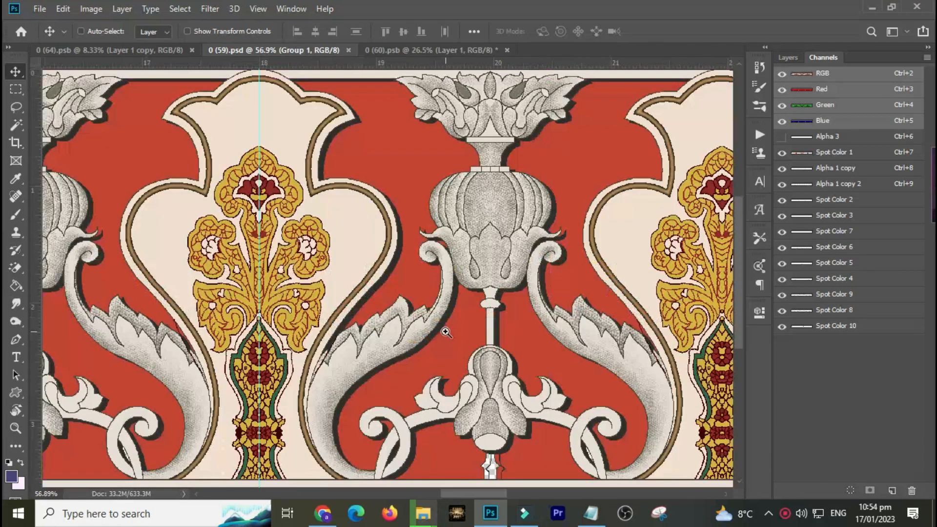
key(ctrl+plus)
key(ctrl+w)
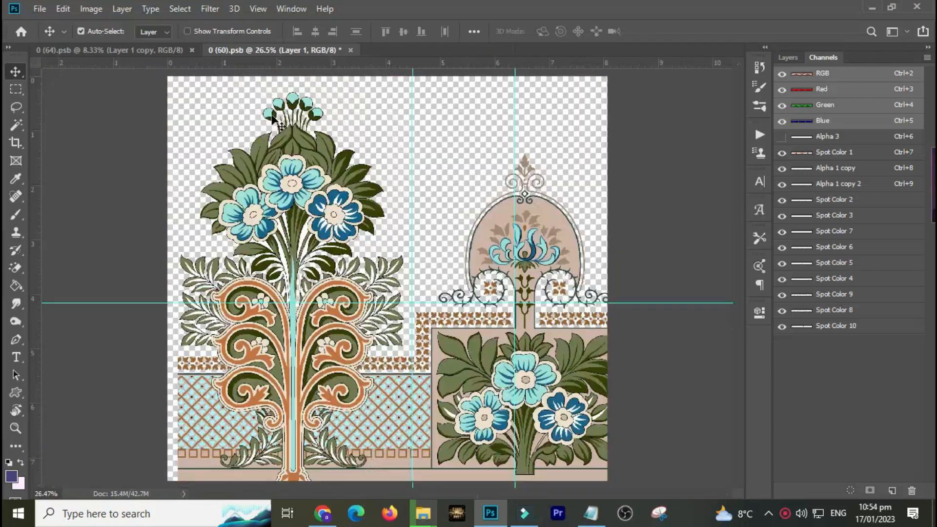
Inspect the artwork in 0 (64).psb up close and close that file as well.
click(147, 51)
drag(341, 195, 470, 313)
key(ctrl+w)
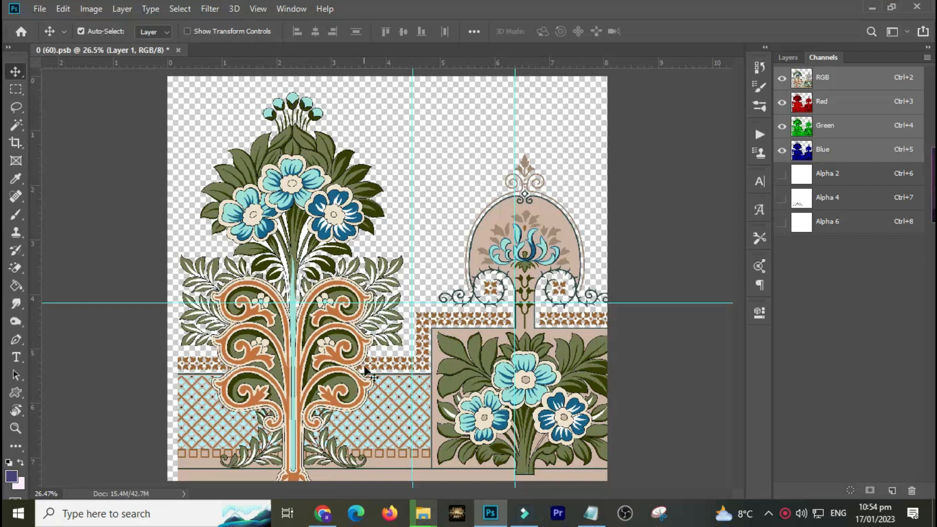
Switch to the mughal art psd folder in File Explorer and open the files from 0 (64).psd to 0 (69).psb in Photoshop.
mouse_move(423, 513)
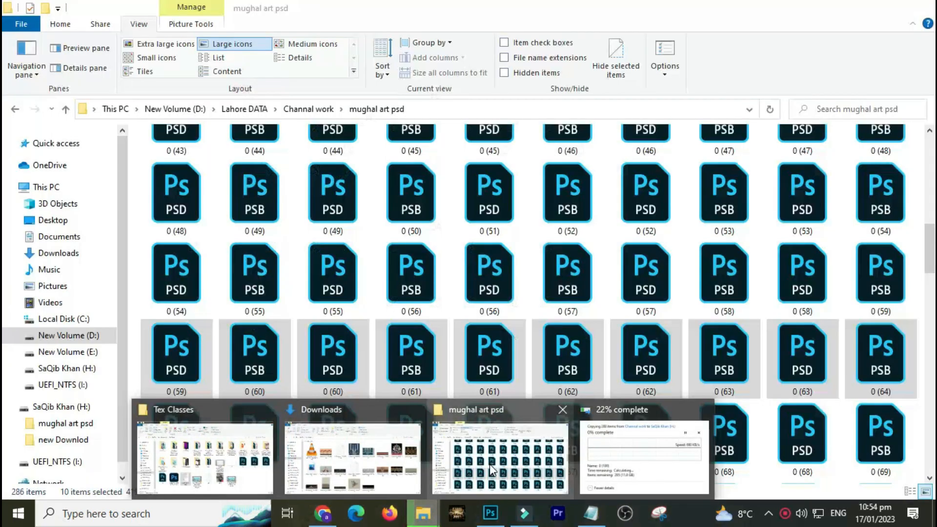
click(490, 464)
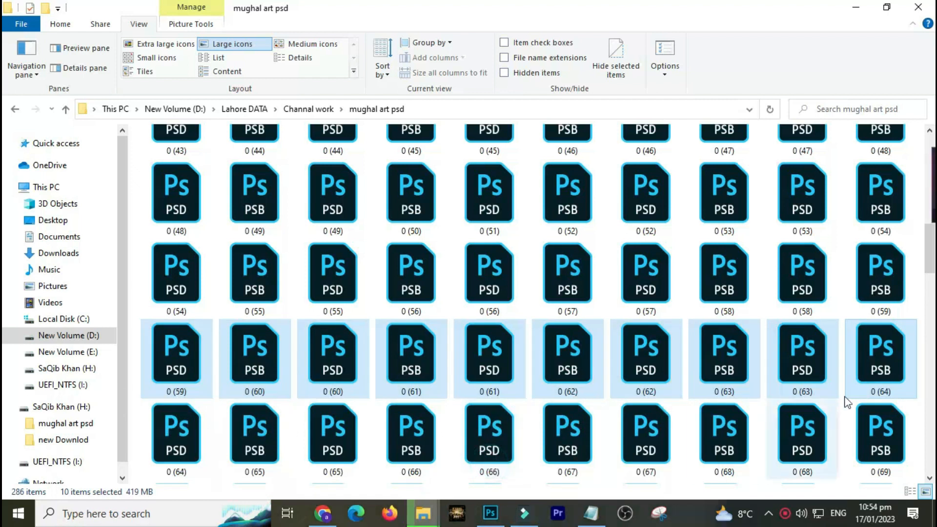
click(160, 441)
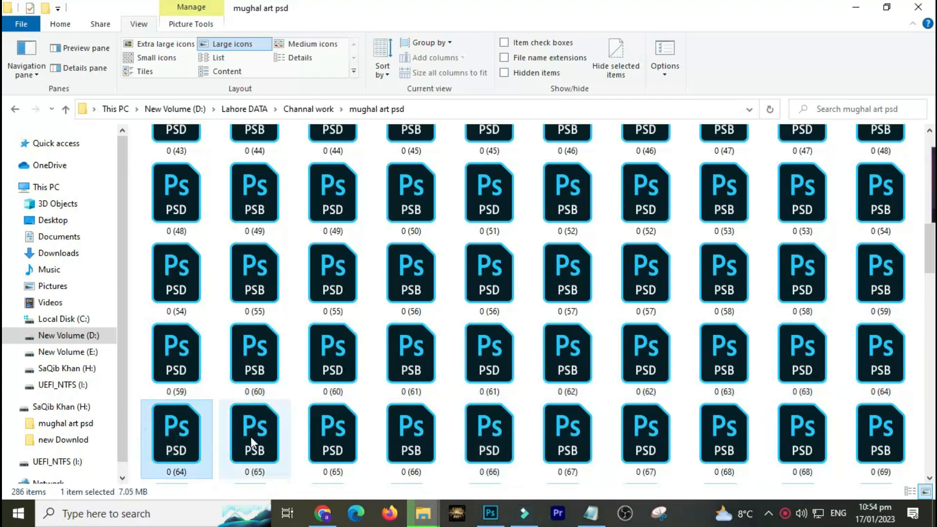
double_click(876, 441)
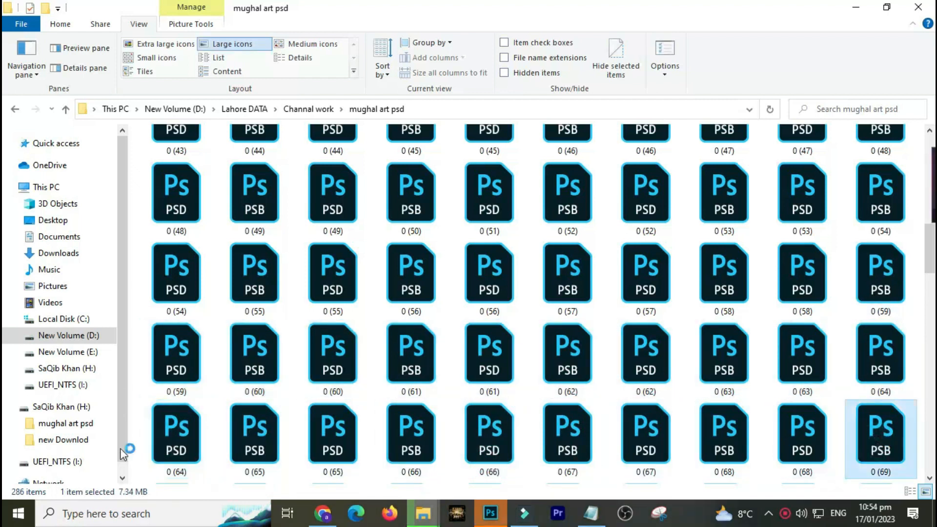
shift+click(189, 435)
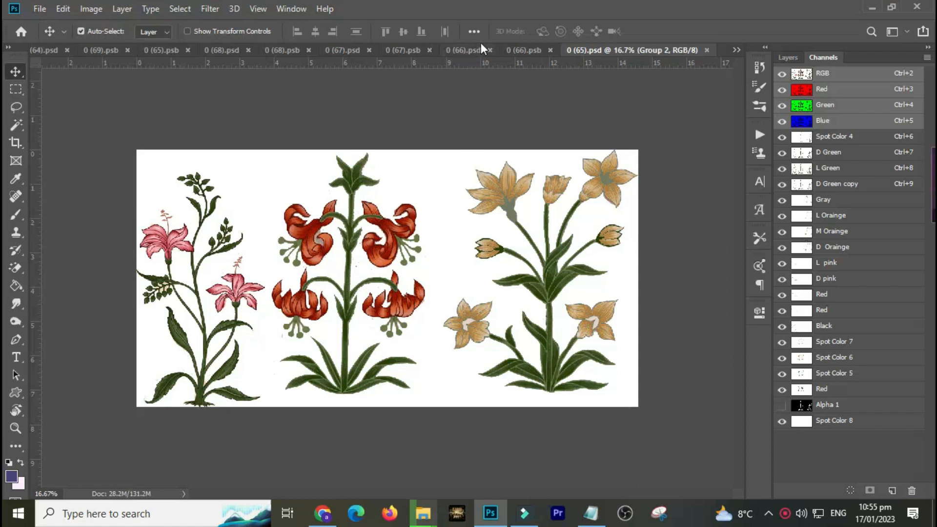
Hide the Background layer in 0 (66).psb to inspect the cut-out motifs, and close the file without saving.
click(527, 50)
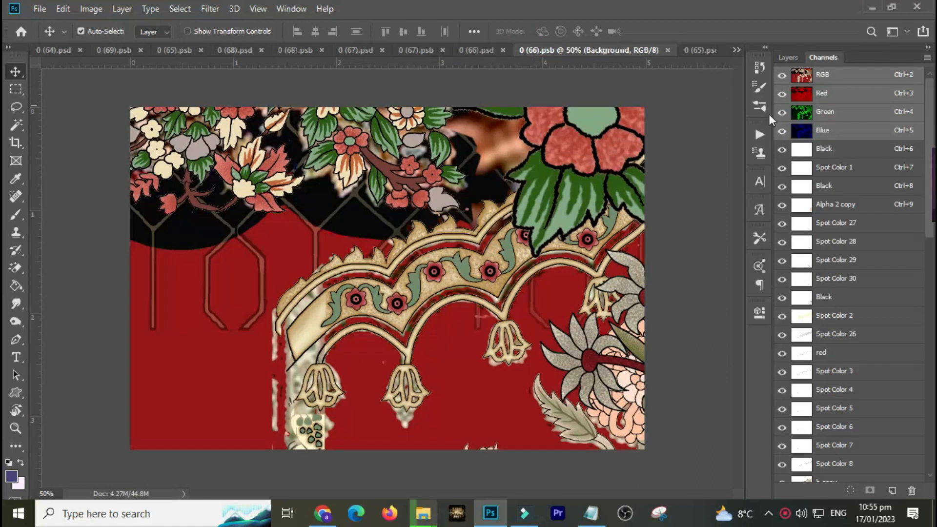
click(794, 58)
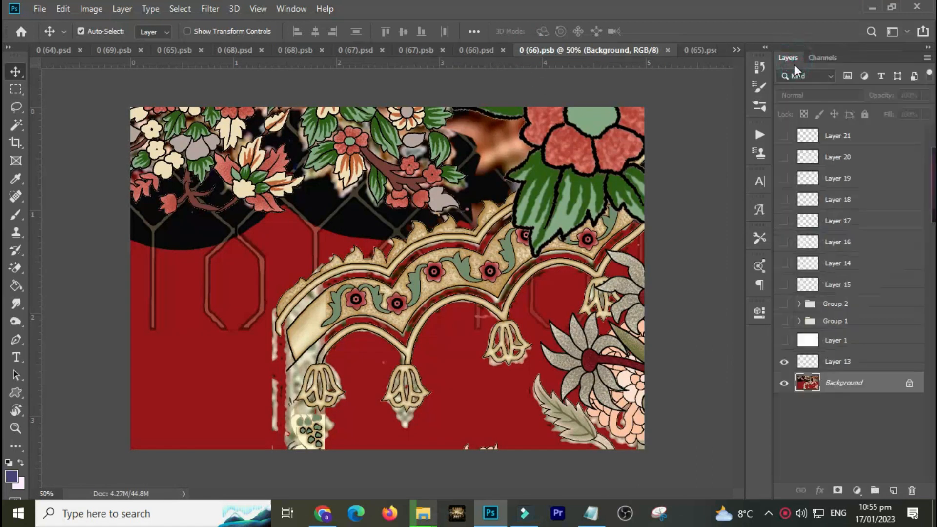
click(784, 383)
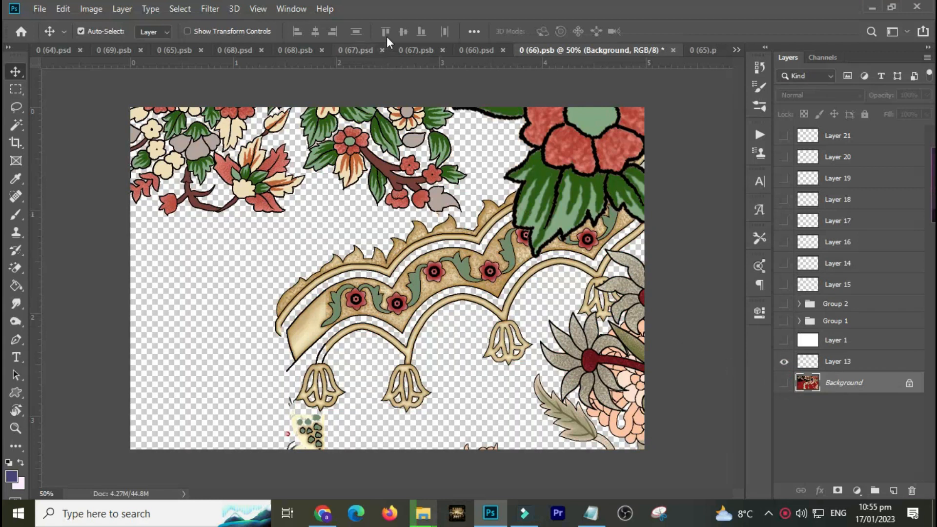
click(673, 49)
click(463, 197)
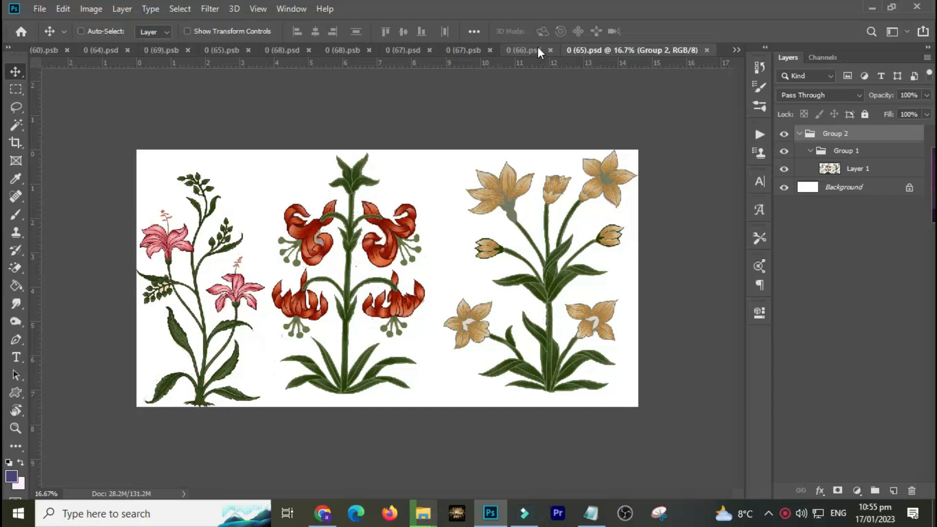
Hide Layer 1 in 0 (66).psd to check the orange flower artwork, and close the file without saving.
click(538, 47)
click(783, 134)
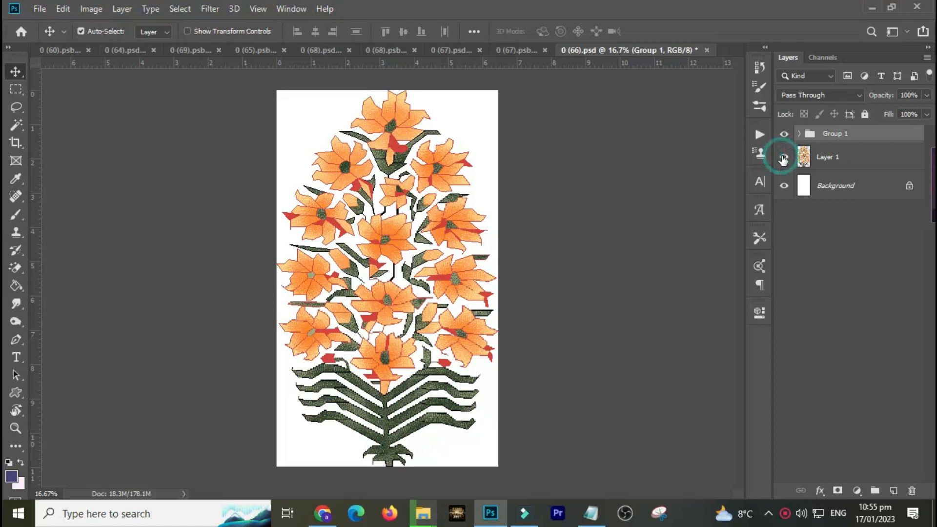
key(ctrl+w)
click(463, 199)
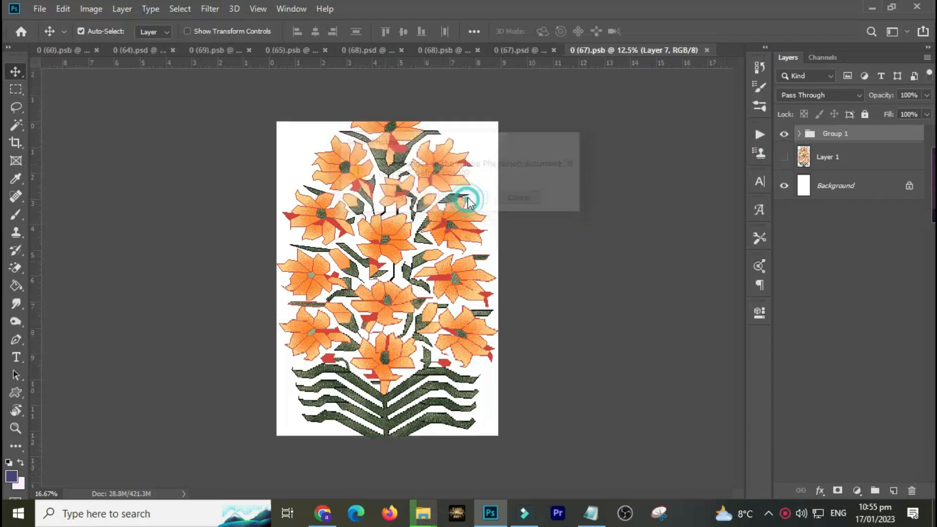
Review the PSB and PSD versions of 0 (67) and 0 (68) one after another, closing each file.
key(ctrl+w)
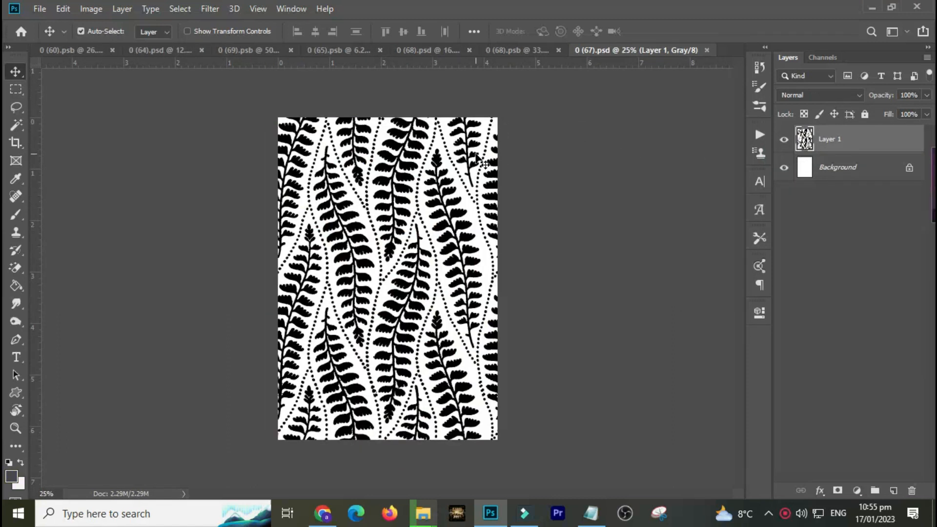
key(ctrl+w)
key(ctrl+w)
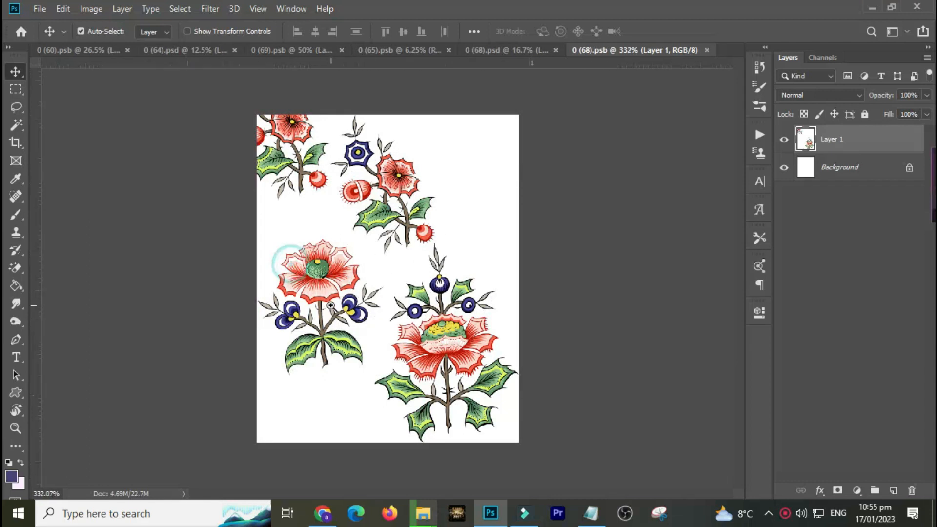
key(ctrl+w)
key(ctrl+w)
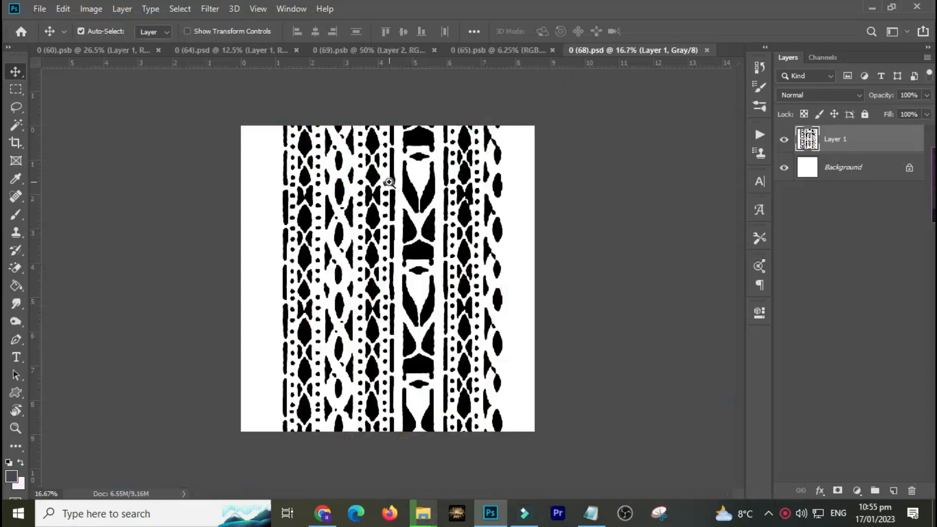
key(ctrl+w)
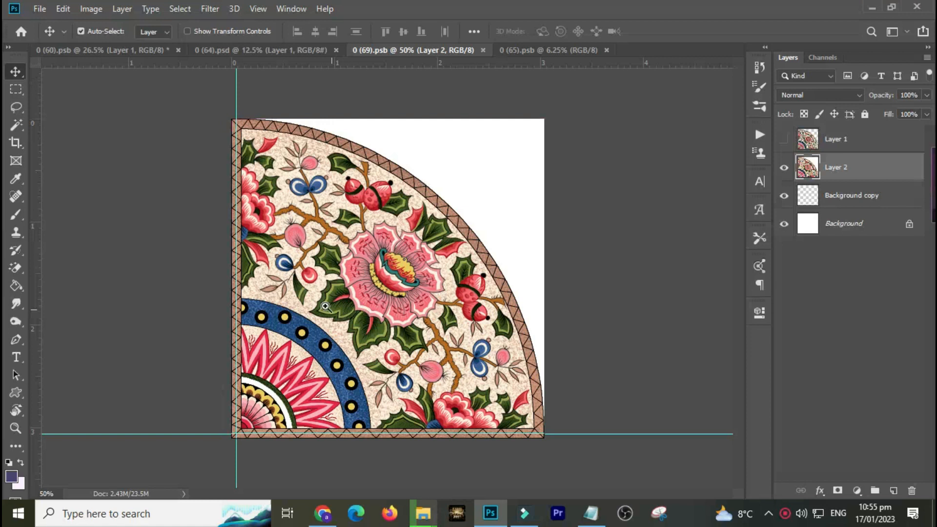
Examine the large pink flower in 0 (69).psb up close, hide Layer 2, and close the file without saving.
scroll(437, 295, up, 6)
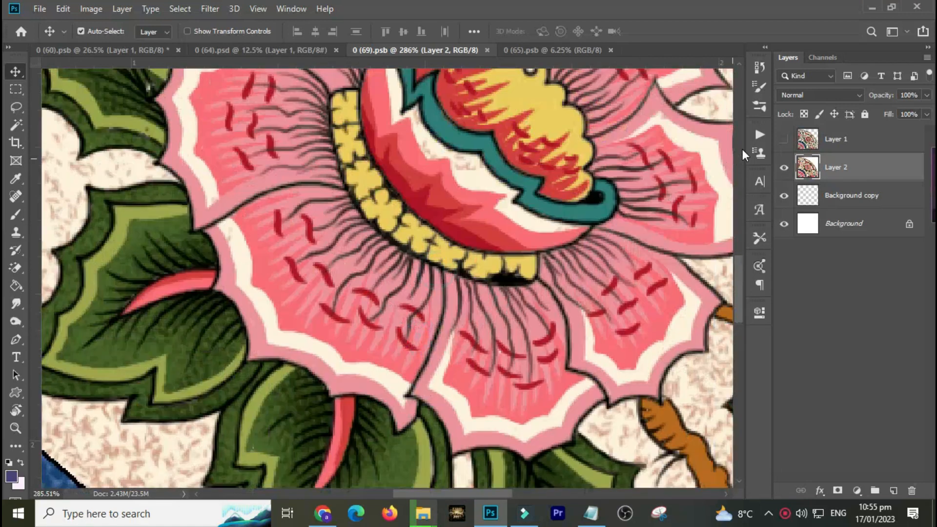
click(783, 167)
key(ctrl)
key(ctrl+0)
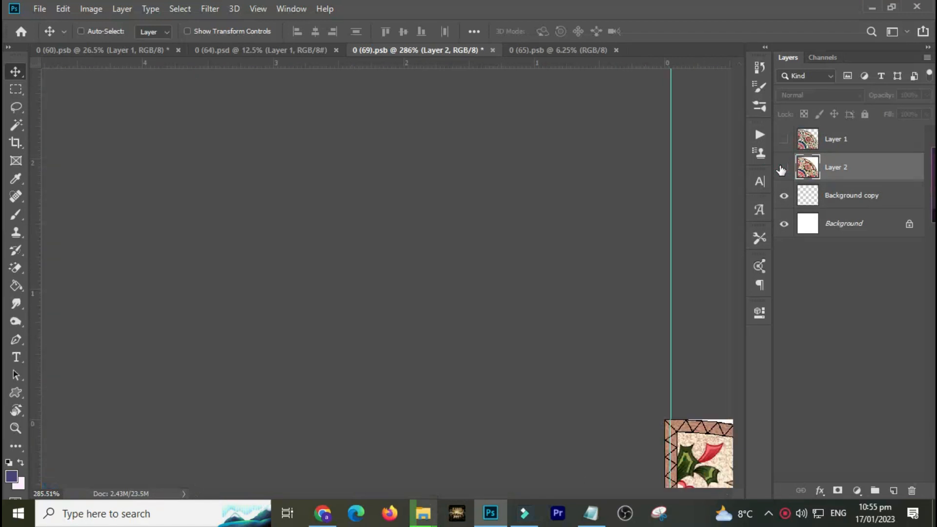
key(ctrl+w)
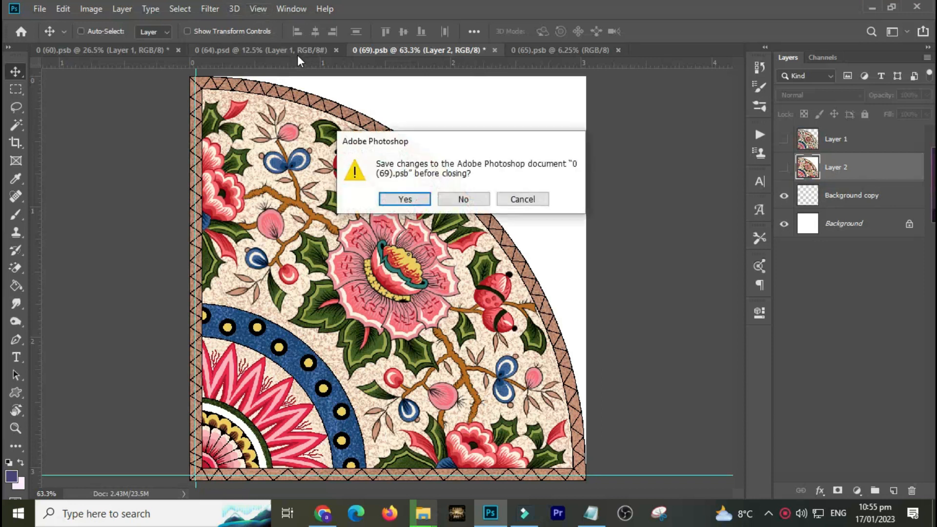
click(459, 193)
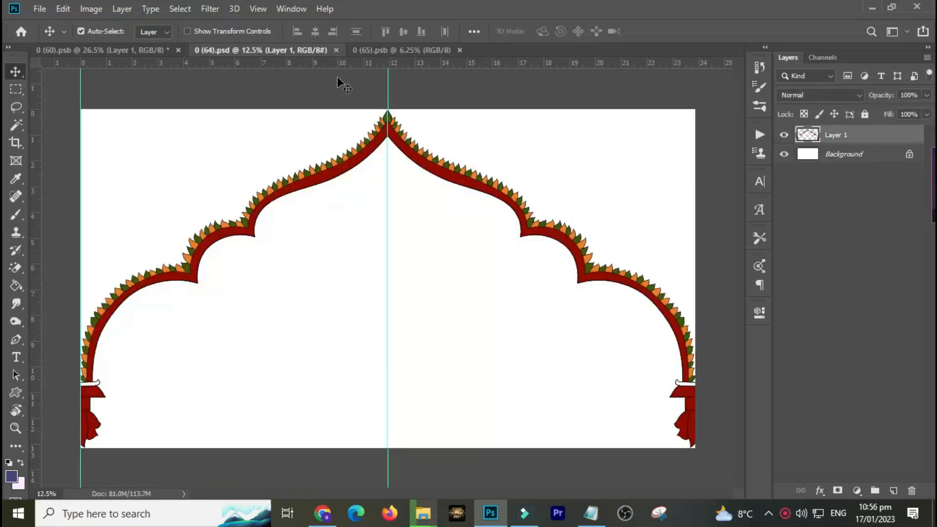
Examine the leaf edging along the red arch in 0 (64).psd up close and close the file.
drag(273, 136, 365, 244)
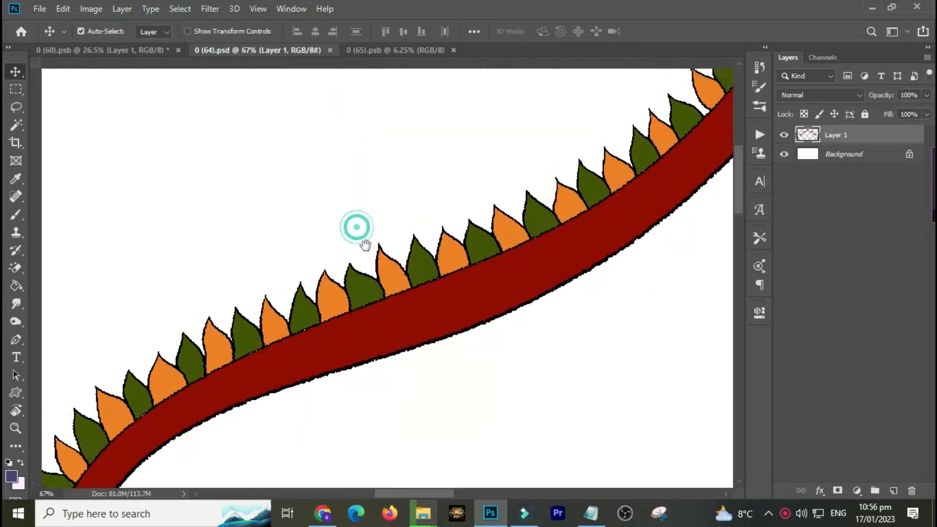
key(ctrl+0)
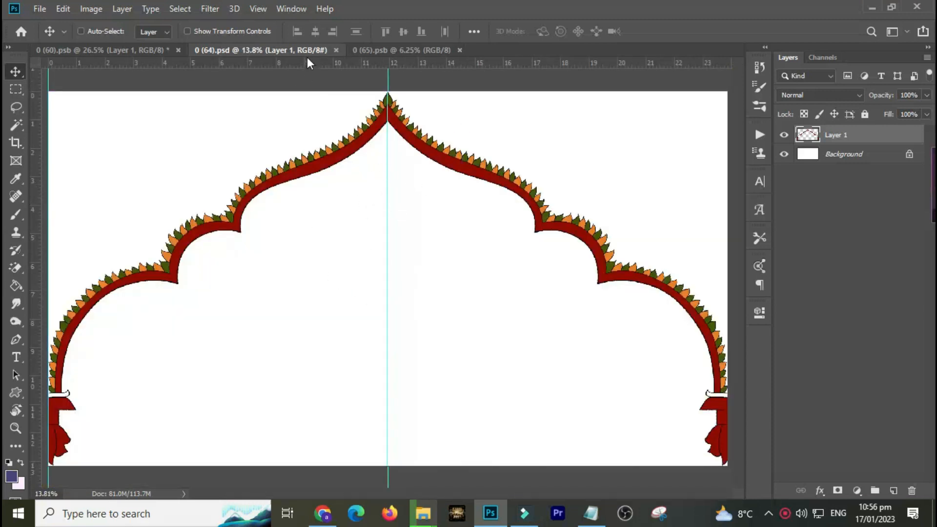
key(ctrl+w)
Duplicate the Background of 0 (65).psb to a new layer, hide the copy, and fill the Background with the pale pink background colour.
click(780, 142)
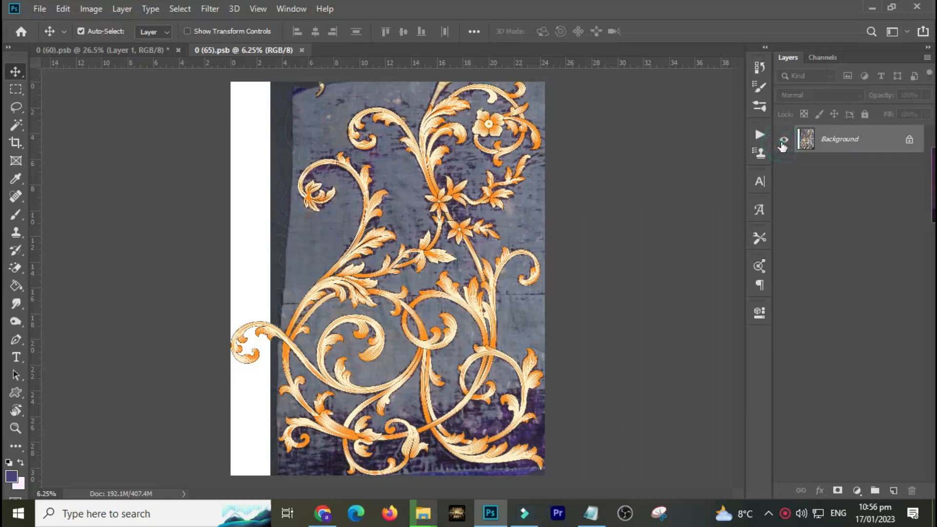
key(ctrl+j)
click(785, 141)
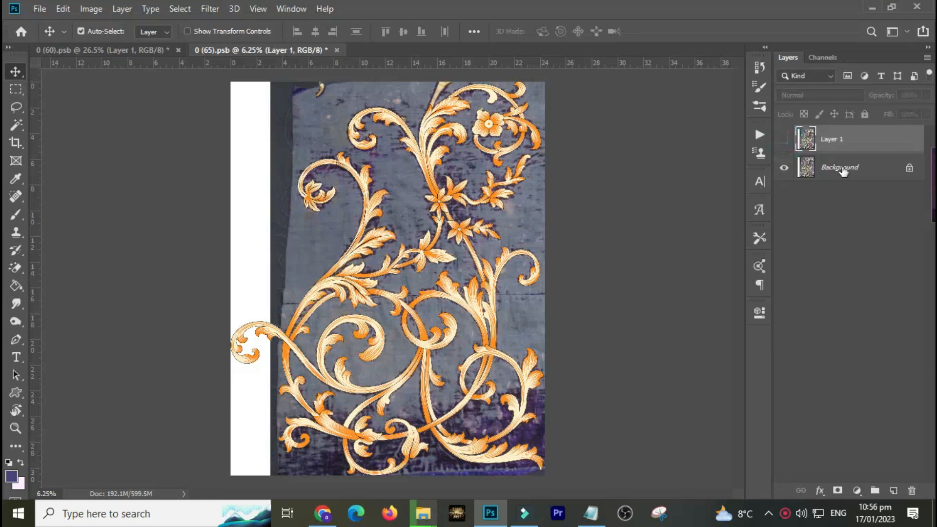
click(836, 167)
key(ctrl+BackSpace)
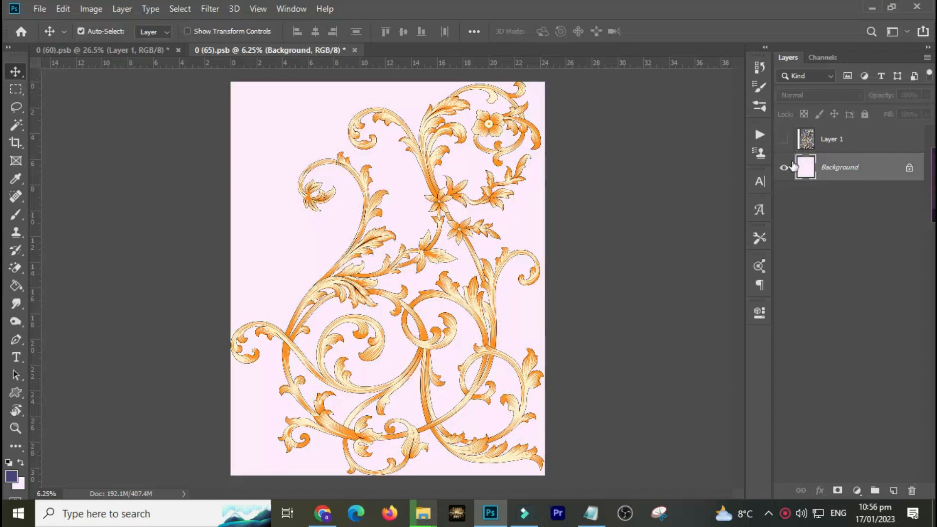
Inspect the orange scrollwork leaves and the channels of 0 (65).psb, and close the file without saving.
drag(328, 211, 392, 269)
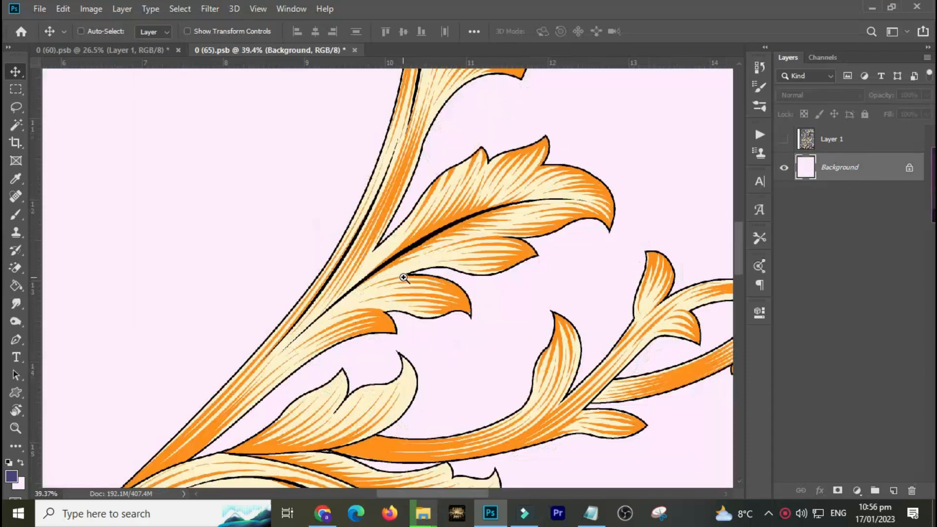
click(824, 59)
click(792, 58)
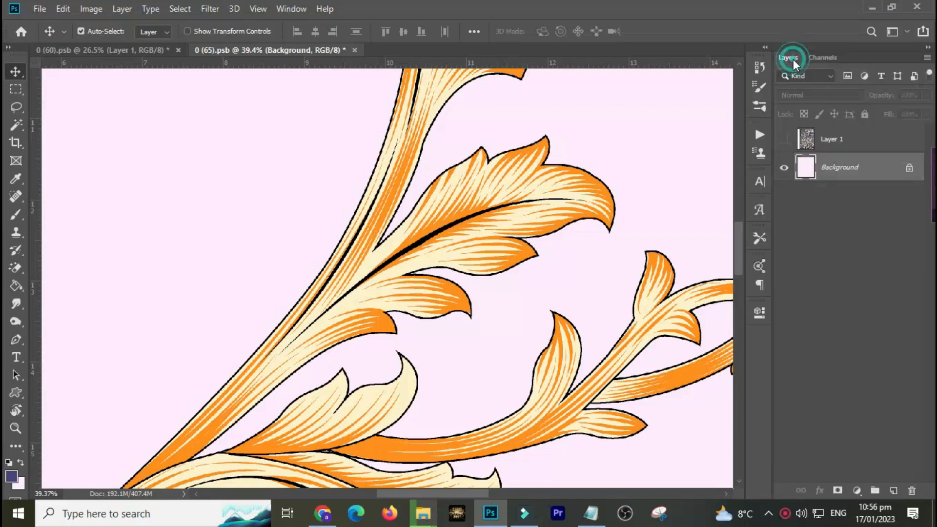
key(ctrl+0)
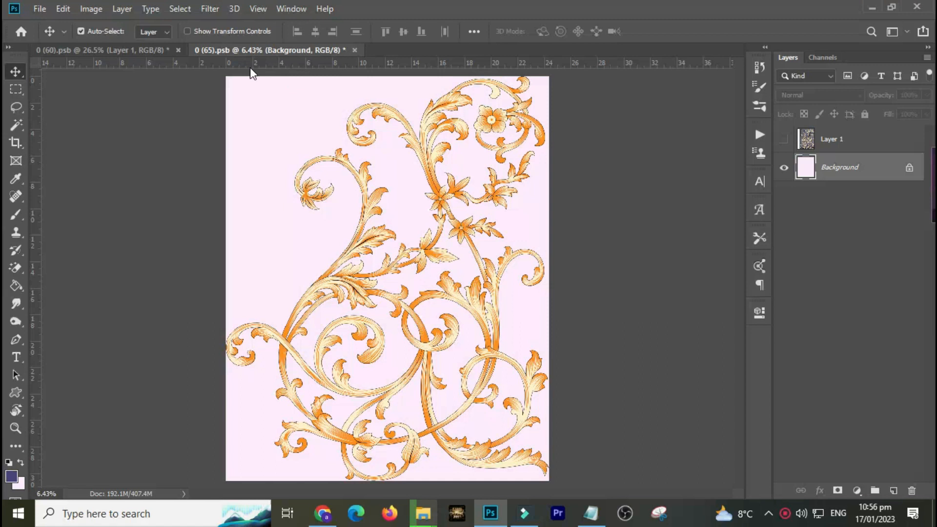
key(ctrl+w)
click(469, 198)
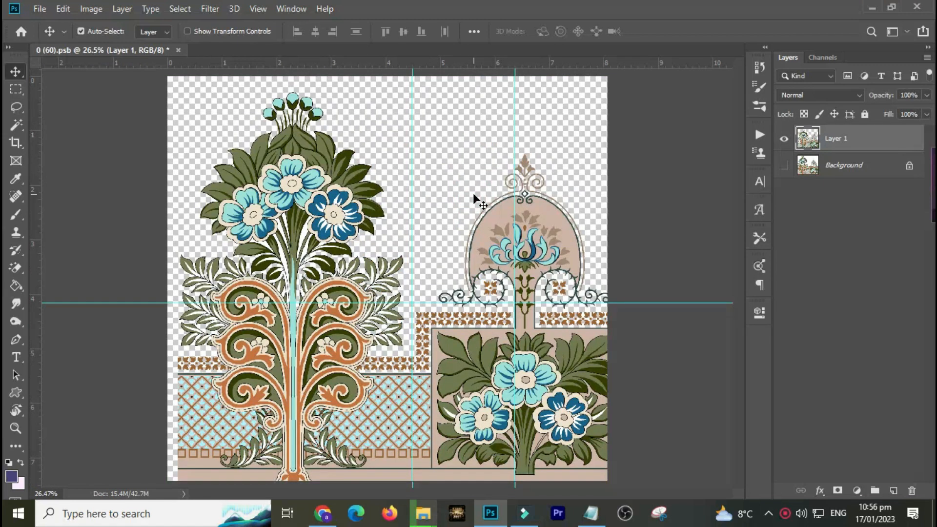